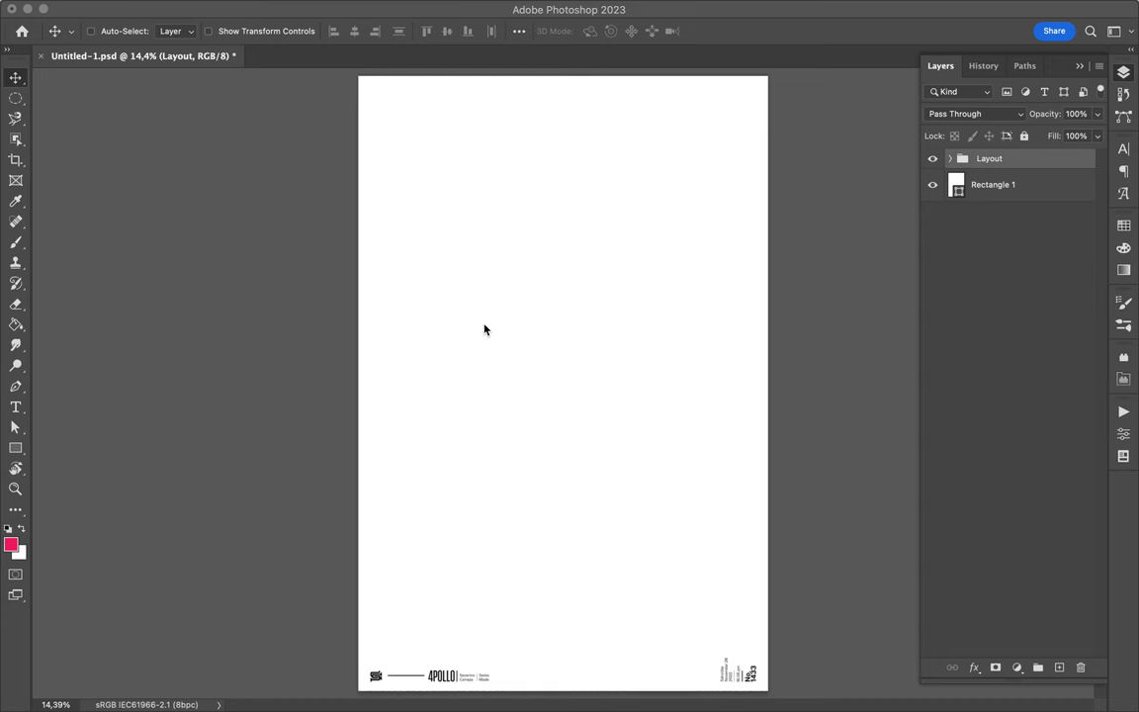
Add the '#18' text in a Compressed font style, enlarge it and move it lower.
key(t)
click(484, 322)
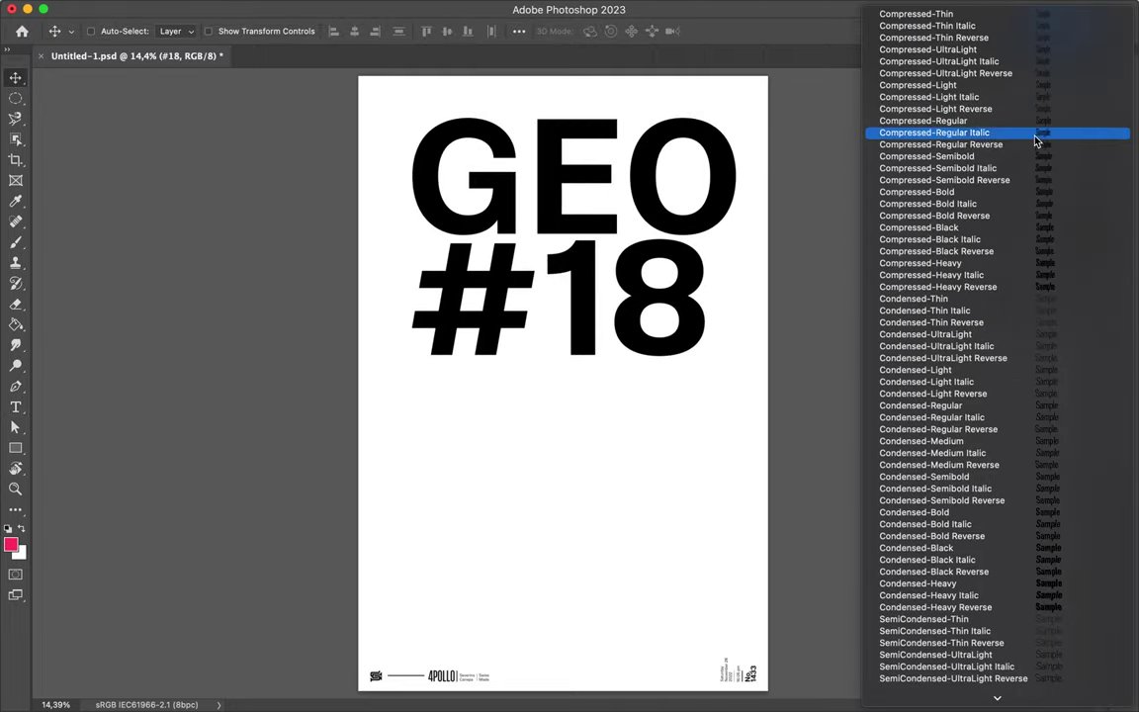
click(979, 157)
key(ctrl+t)
drag(584, 387, 649, 526)
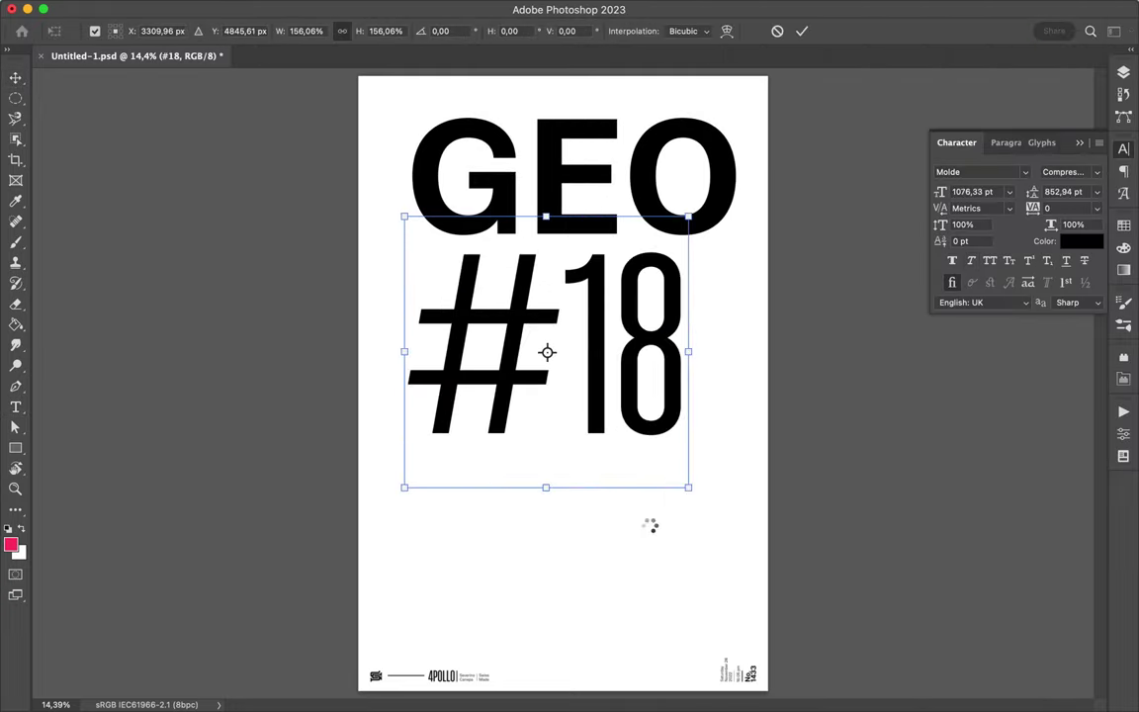
key(Return)
drag(655, 338, 655, 432)
Give GEO an Expanded font style and scale it down to fit the page width.
ctrl+click(613, 231)
drag(613, 231, 611, 290)
click(1070, 171)
click(949, 458)
key(ctrl+t)
drag(870, 164, 697, 232)
key(Return)
key(ctrl+t)
key(Return)
Select GEO and #18 together and move them to the page centre.
click(519, 31)
click(547, 175)
click(548, 193)
drag(549, 342, 564, 317)
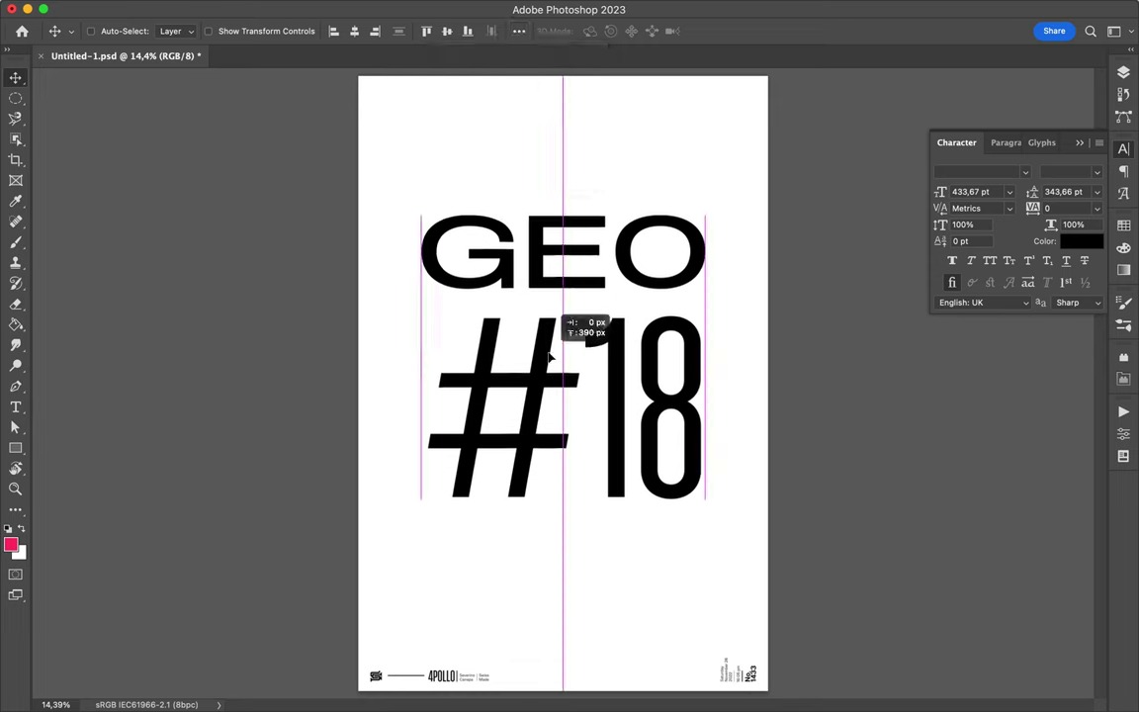
Change '#18' to '18', scale it up and place it below GEO.
ctrl+click(564, 394)
double_click(562, 392)
text(18)
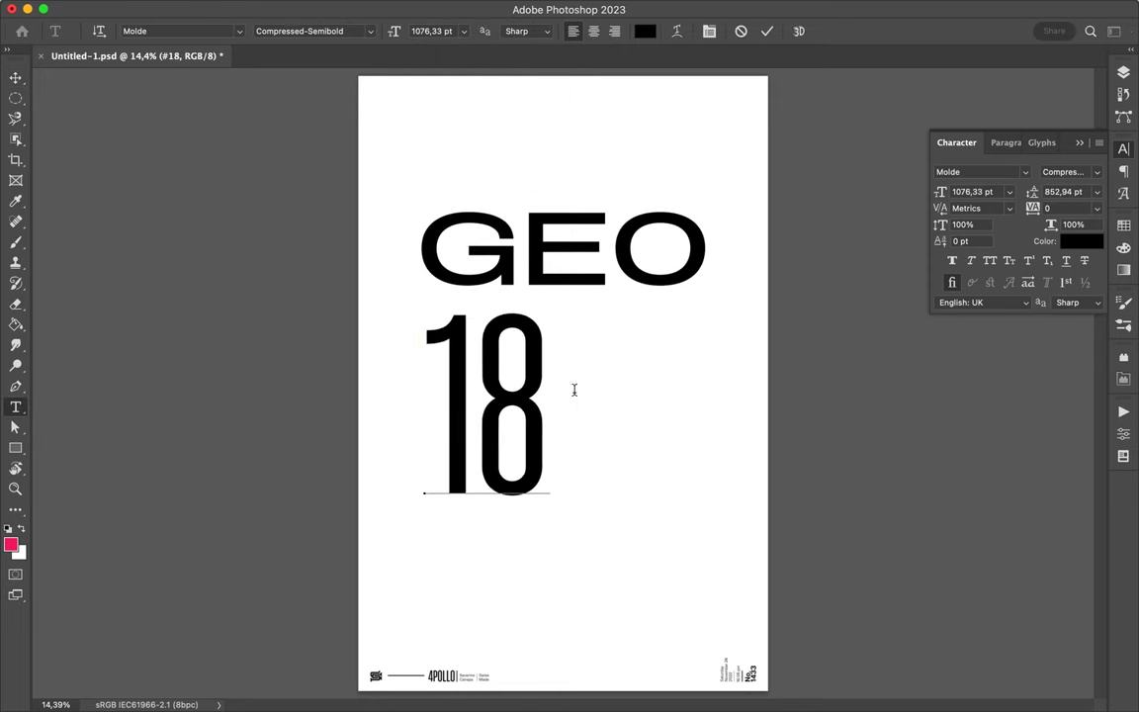
key(ctrl+Return)
key(ctrl+t)
mouse_move(552, 249)
mouse_down()
mouse_move(662, 203)
mouse_move(742, 99)
mouse_up()
key(Return)
mouse_move(550, 313)
mouse_down()
mouse_move(573, 358)
mouse_move(572, 425)
mouse_up()
Move GEO above 18 and centre both horizontally.
drag(632, 237, 682, 184)
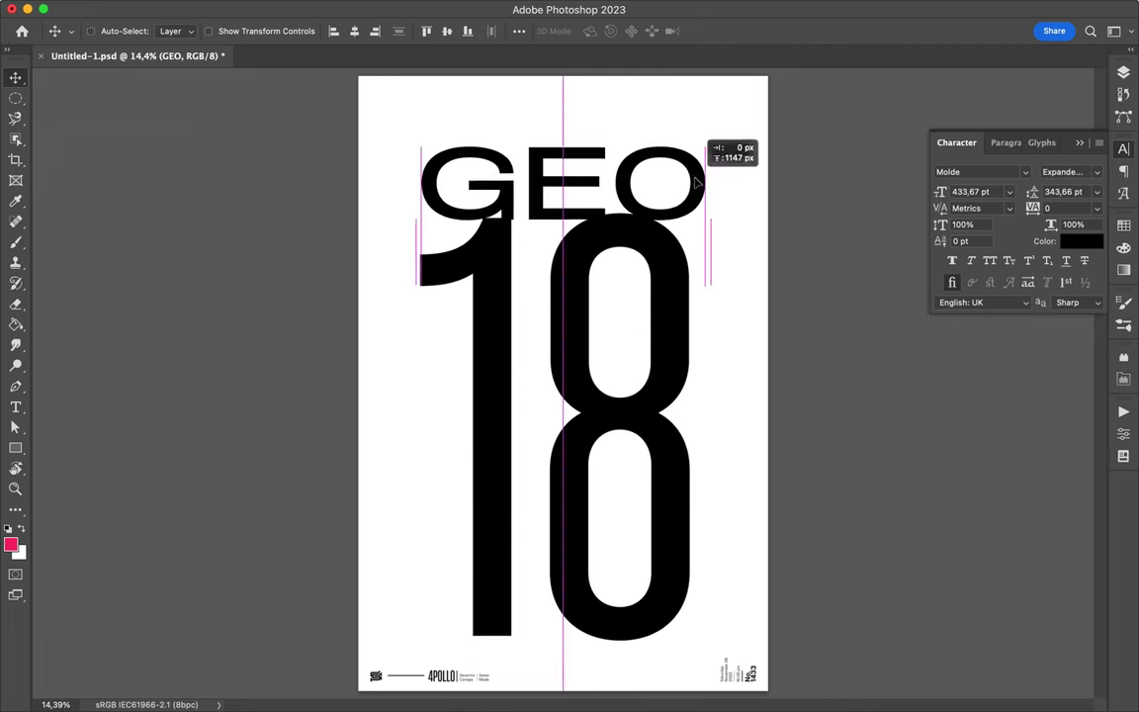
click(354, 31)
drag(510, 264, 576, 275)
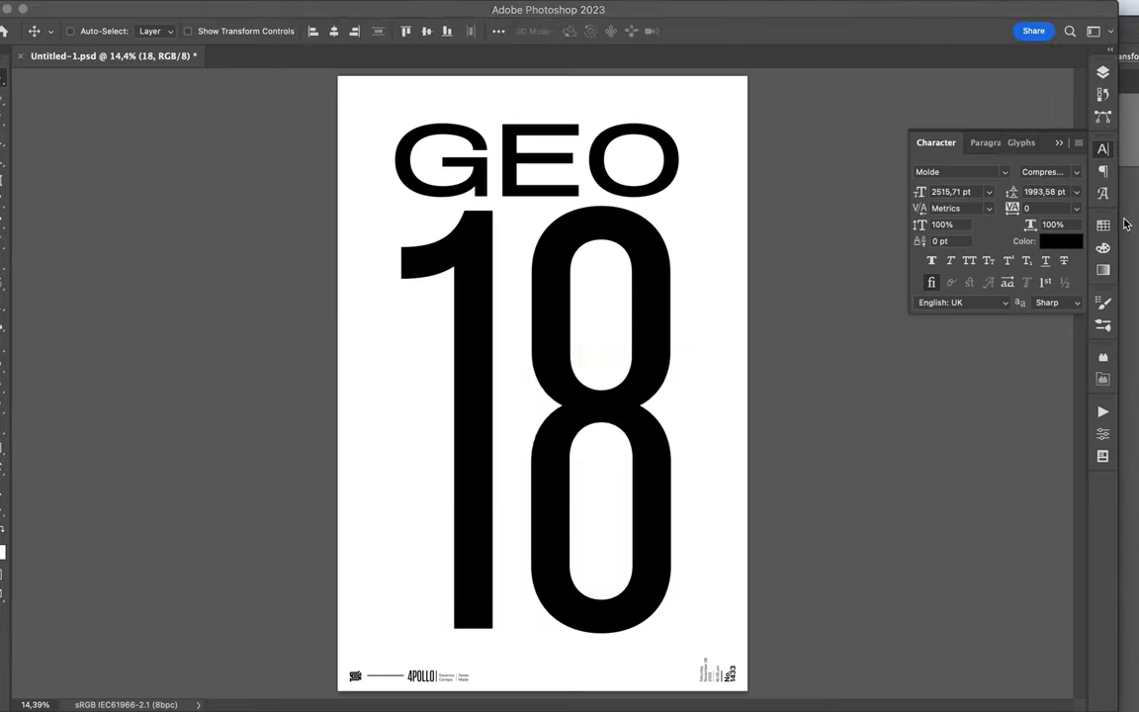
Paste the checkerboard, rotate it over the 8 and clip it to the 18 text.
key(ctrl+v)
drag(623, 178, 680, 205)
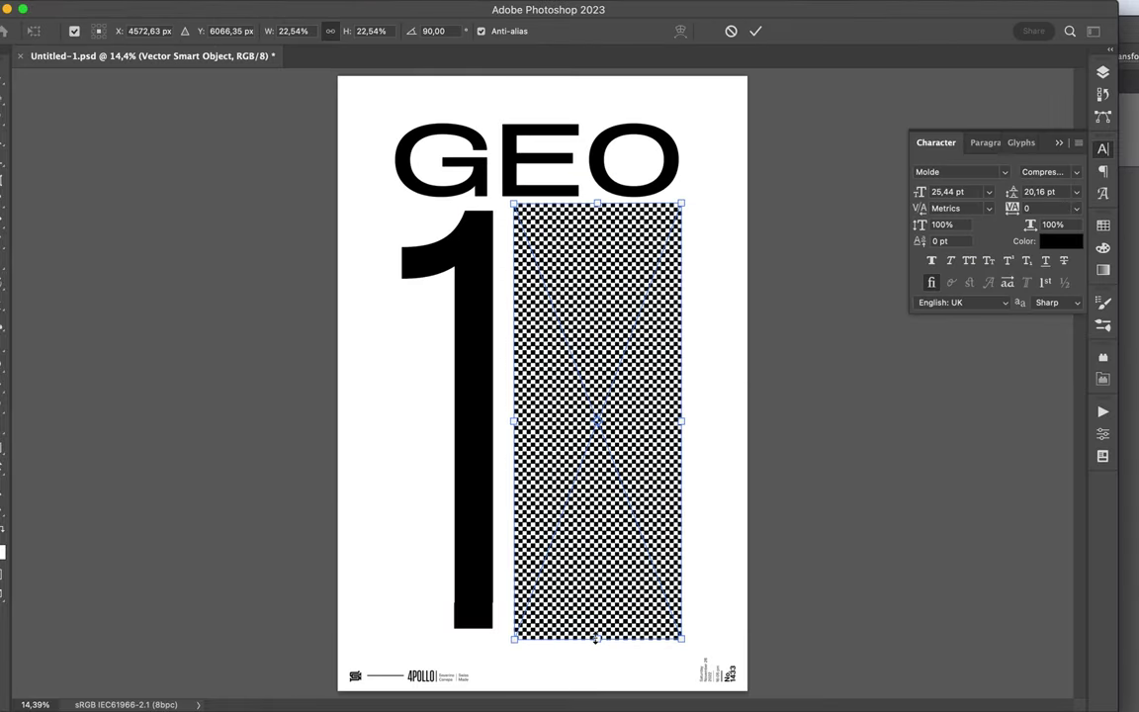
key(Return)
key(ctrl+alt+g)
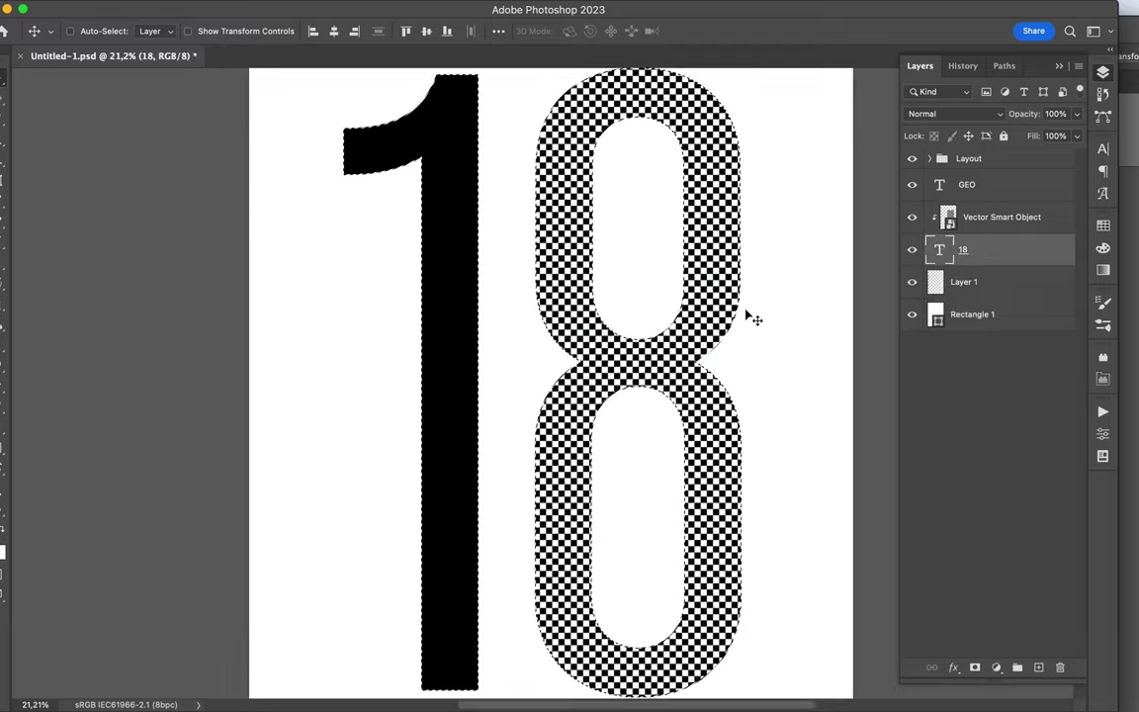
key(ctrl+0)
Fill the 18 letter shapes on the empty shadow layer beneath the text.
key(b)
key(alt+bracketleft)
right_click(593, 224)
key(Return)
key(F6)
key(ctrl+d)
key(v)
key(F7)
Blur the shadow with a 94,2 px Gaussian Blur and lower its fill to 54%.
click(440, 8)
click(613, 403)
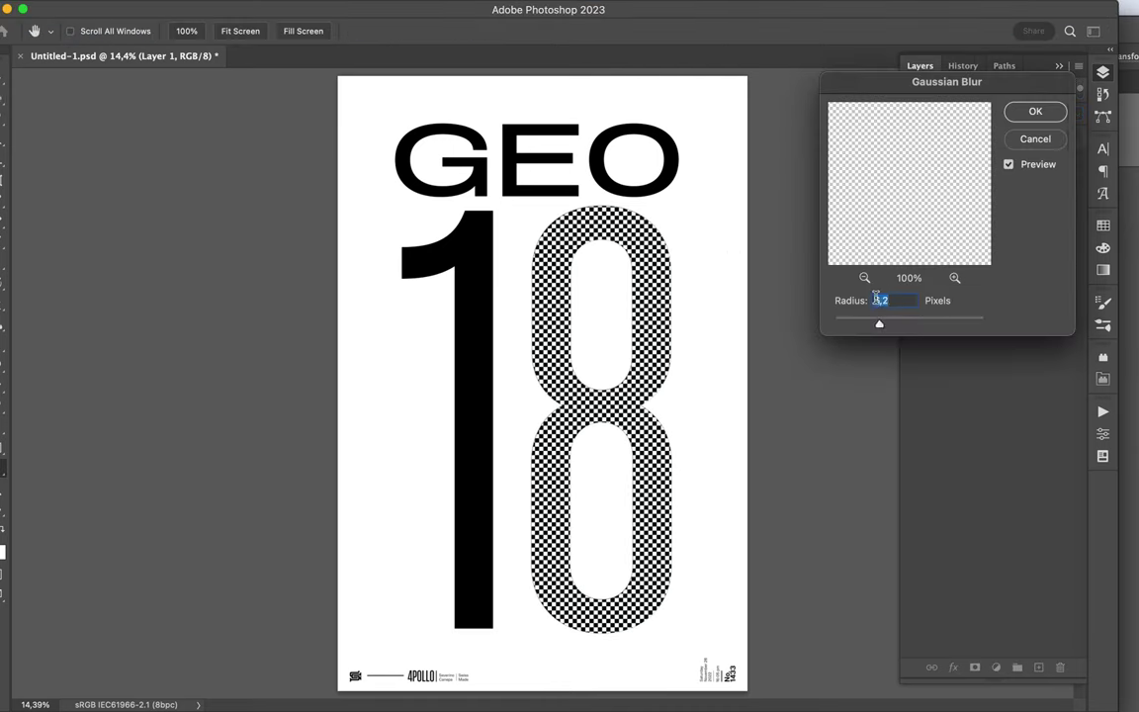
drag(879, 324, 929, 326)
click(1019, 106)
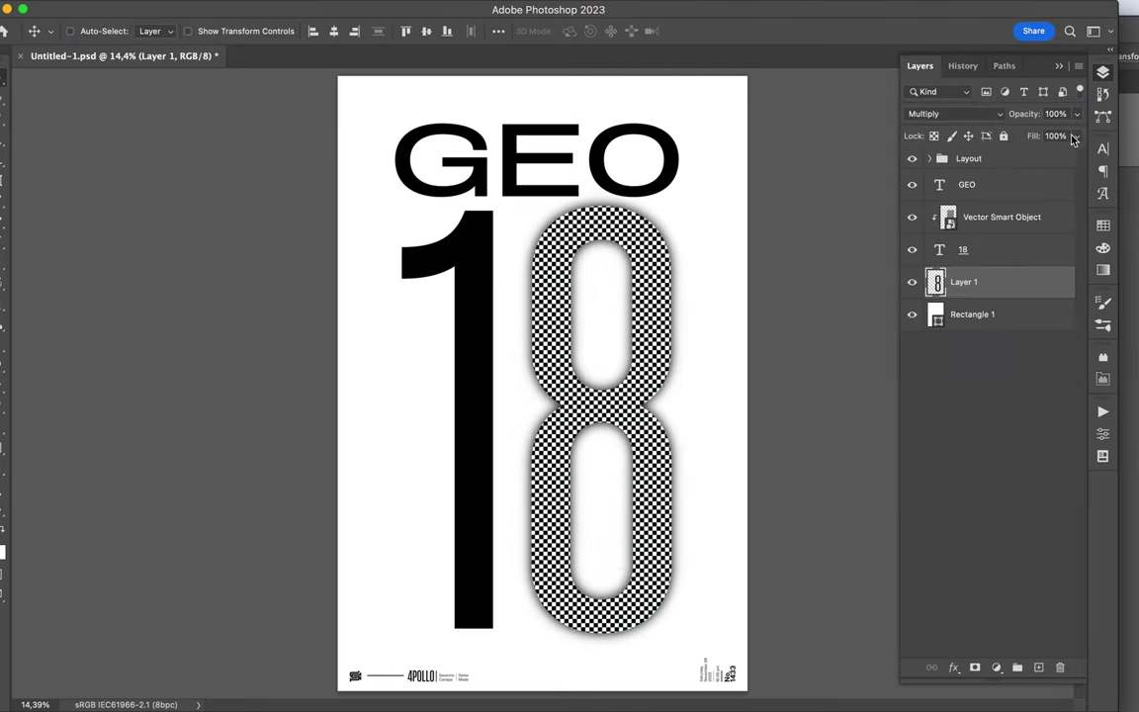
drag(1076, 135, 1043, 160)
Convert the 18 layer into a smart object and duplicate it.
click(989, 256)
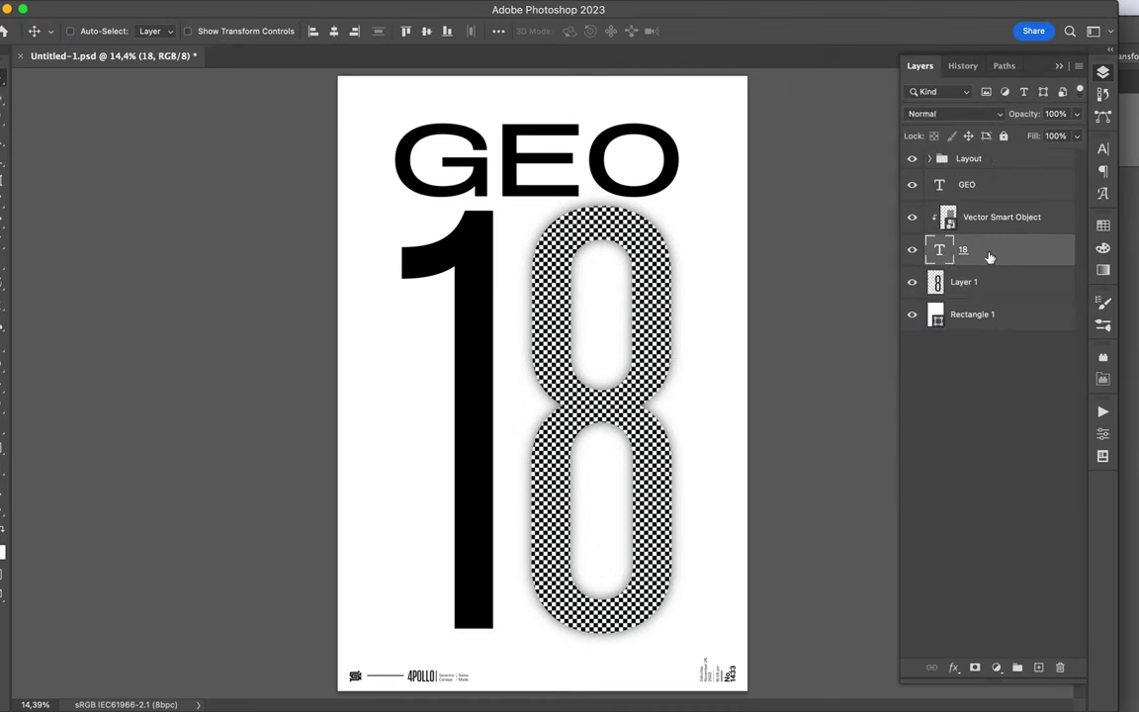
right_click(991, 250)
click(821, 491)
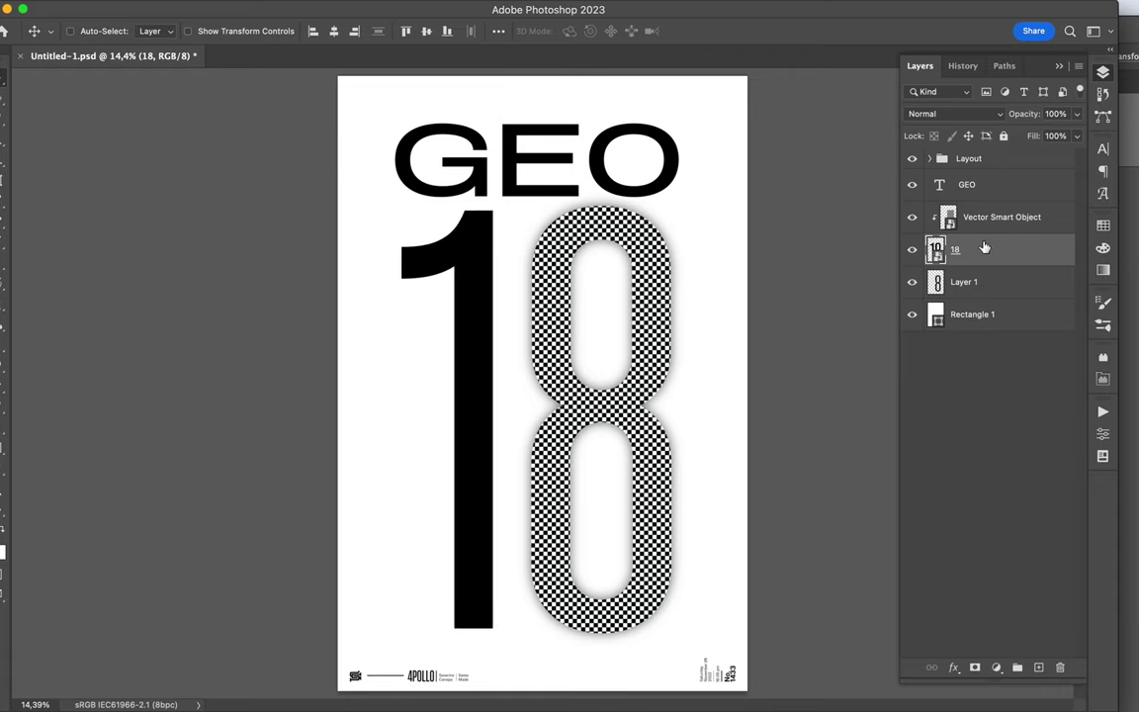
key(ctrl+j)
Erase the black 1 from the duplicated 18, leaving the checkerboard 8.
key(e)
key(b)
key(m)
mouse_move(360, 173)
mouse_down()
mouse_move(520, 682)
mouse_move(497, 679)
mouse_up()
click(377, 193)
key(shift+m)
key(Delete)
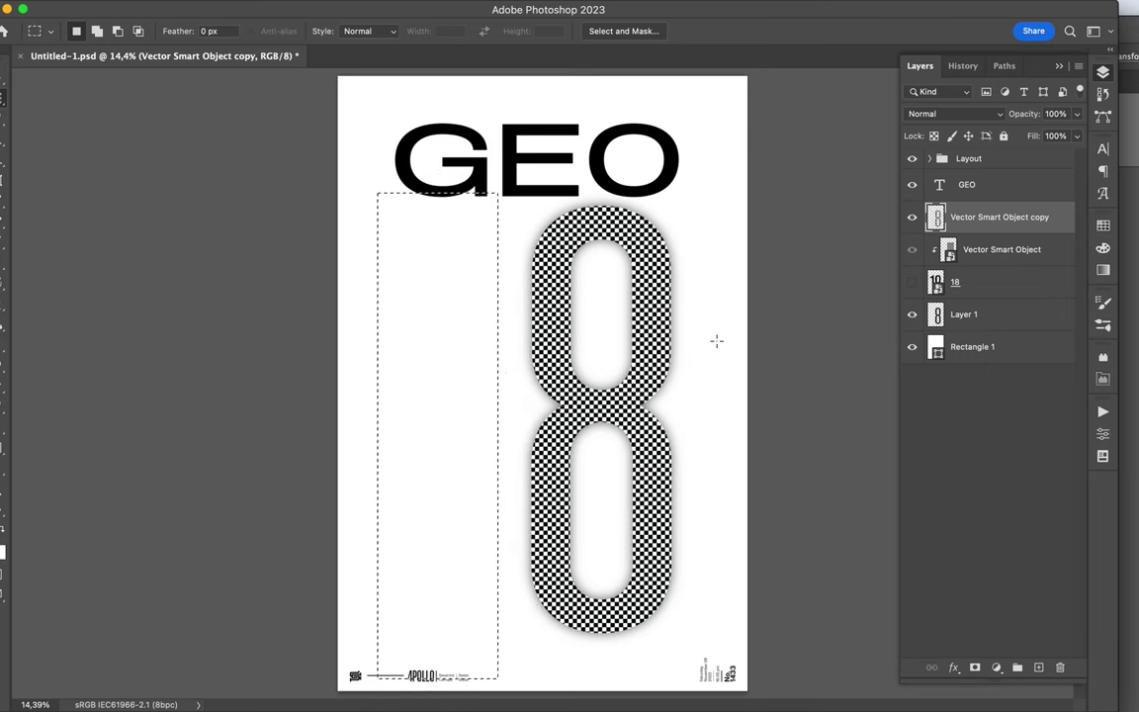
right_click(599, 242)
click(609, 380)
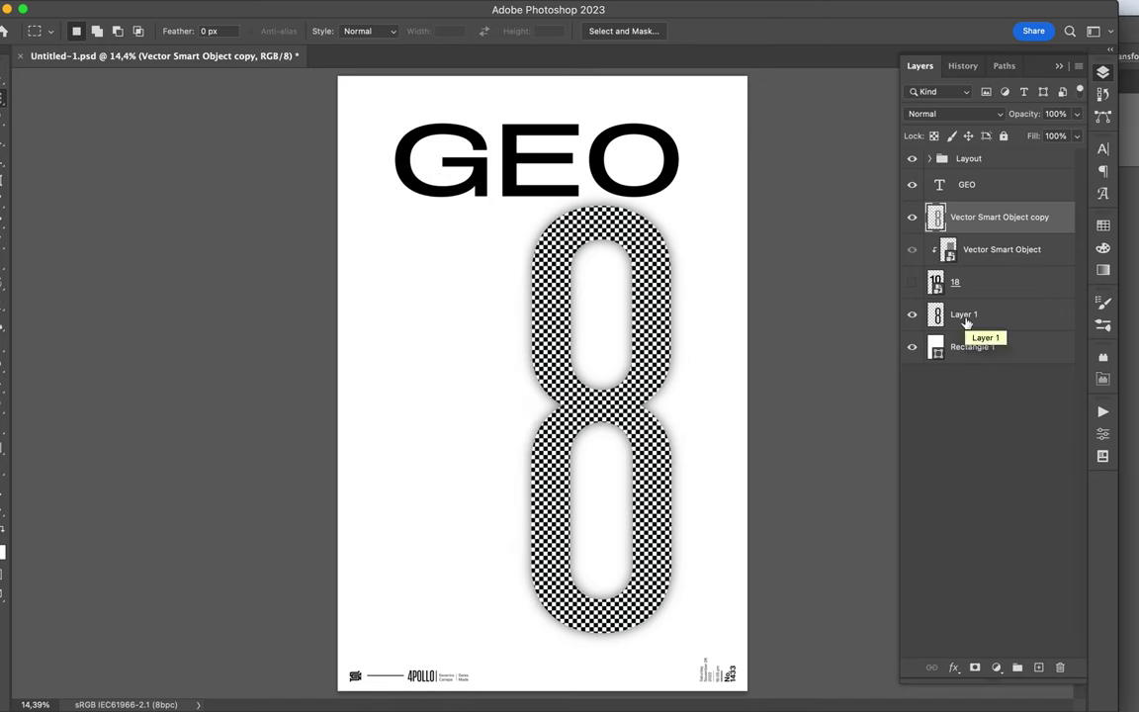
Try skewing the top of the 8 leftward, then undo it.
key(ctrl+t)
right_click(550, 229)
click(593, 346)
drag(531, 206, 505, 206)
drag(672, 207, 643, 207)
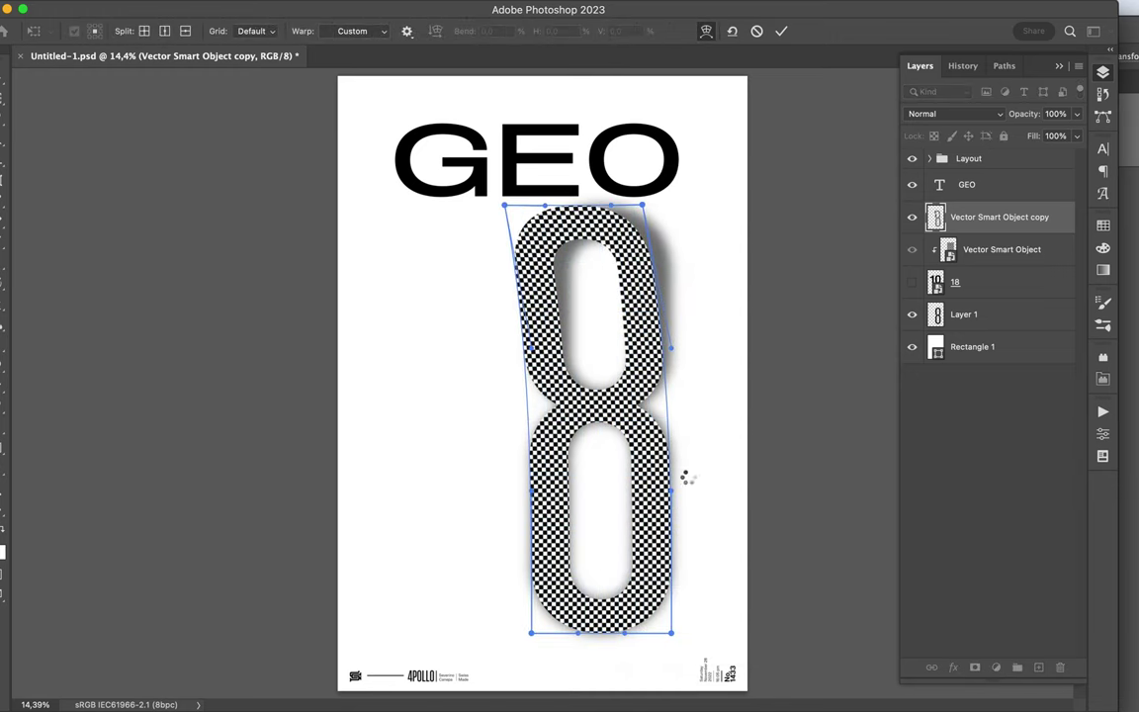
key(Return)
key(ctrl+z)
key(v)
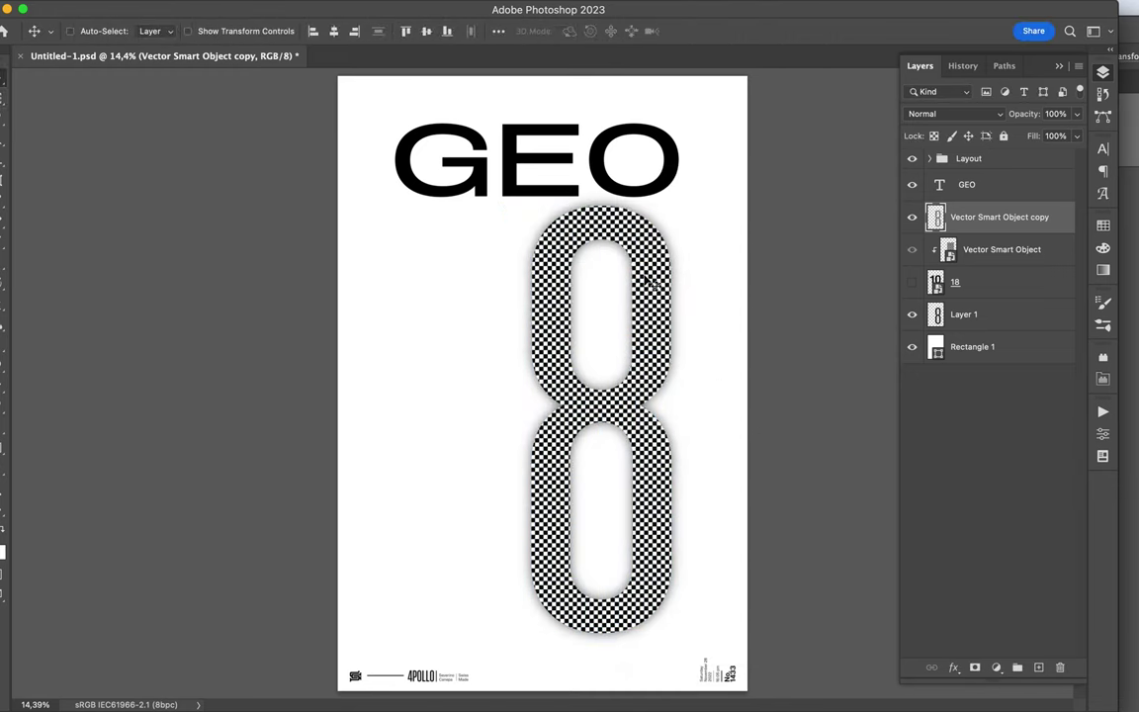
Warp the 8 so its top leans to the left.
key(ctrl+t)
right_click(602, 364)
click(618, 441)
mouse_move(531, 207)
mouse_down()
mouse_move(514, 205)
mouse_move(620, 210)
mouse_up()
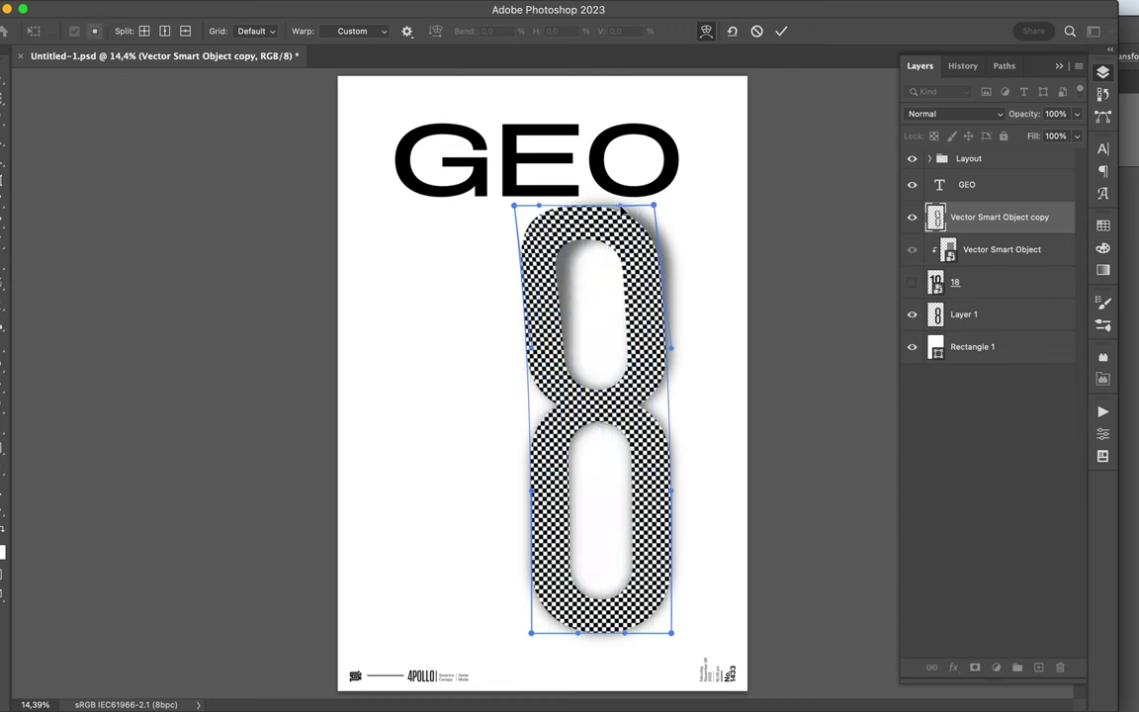
key(Return)
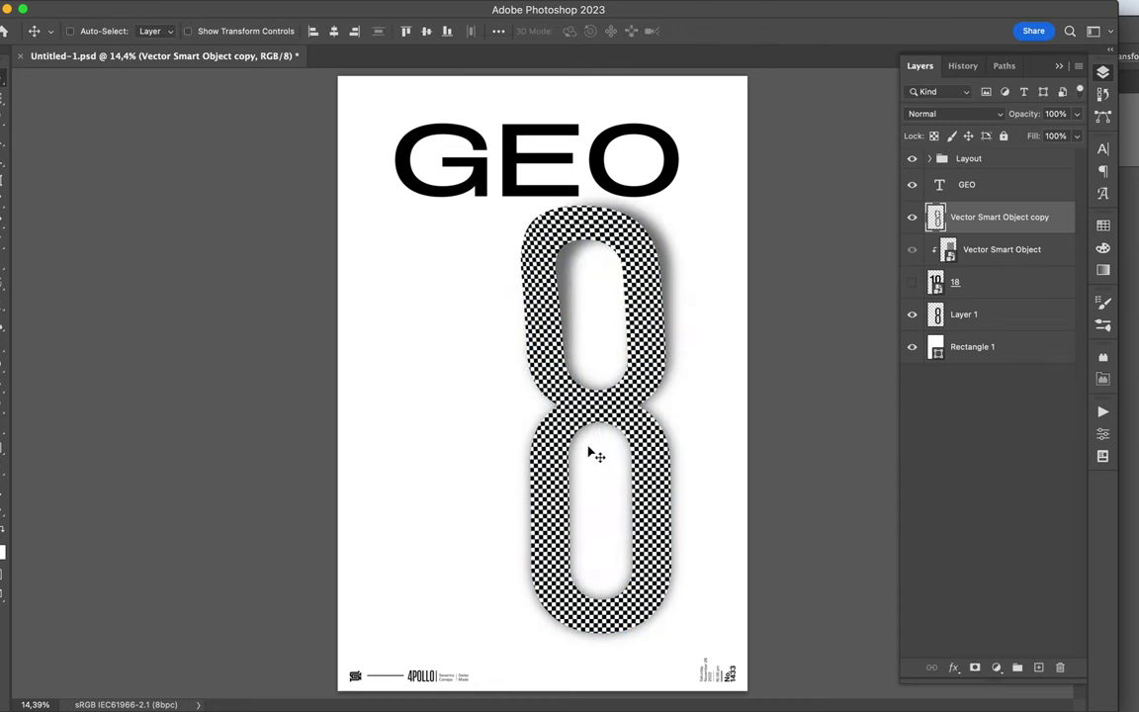
Draw a new rectangle at the upper 8 and move it down and right.
key(alt+comma)
key(u)
drag(518, 201, 622, 148)
key(v)
mouse_move(402, 197)
mouse_down()
mouse_move(539, 255)
mouse_move(502, 356)
mouse_up()
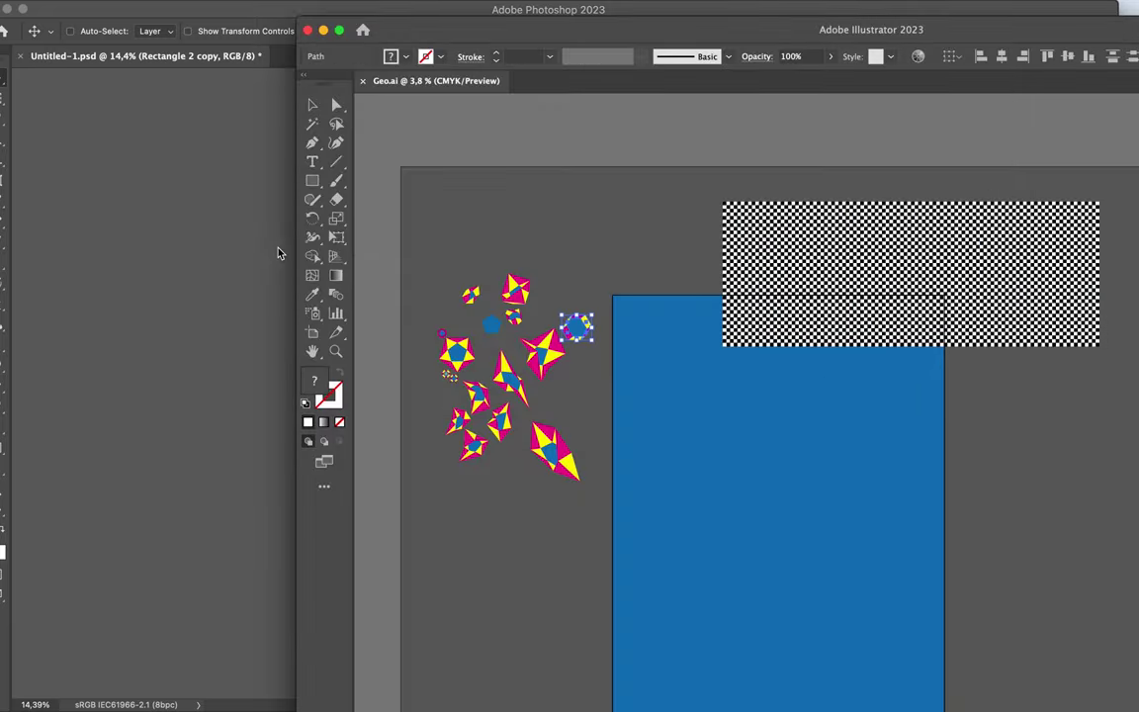
Place a yellow copy of the colour block below the blue one.
click(282, 248)
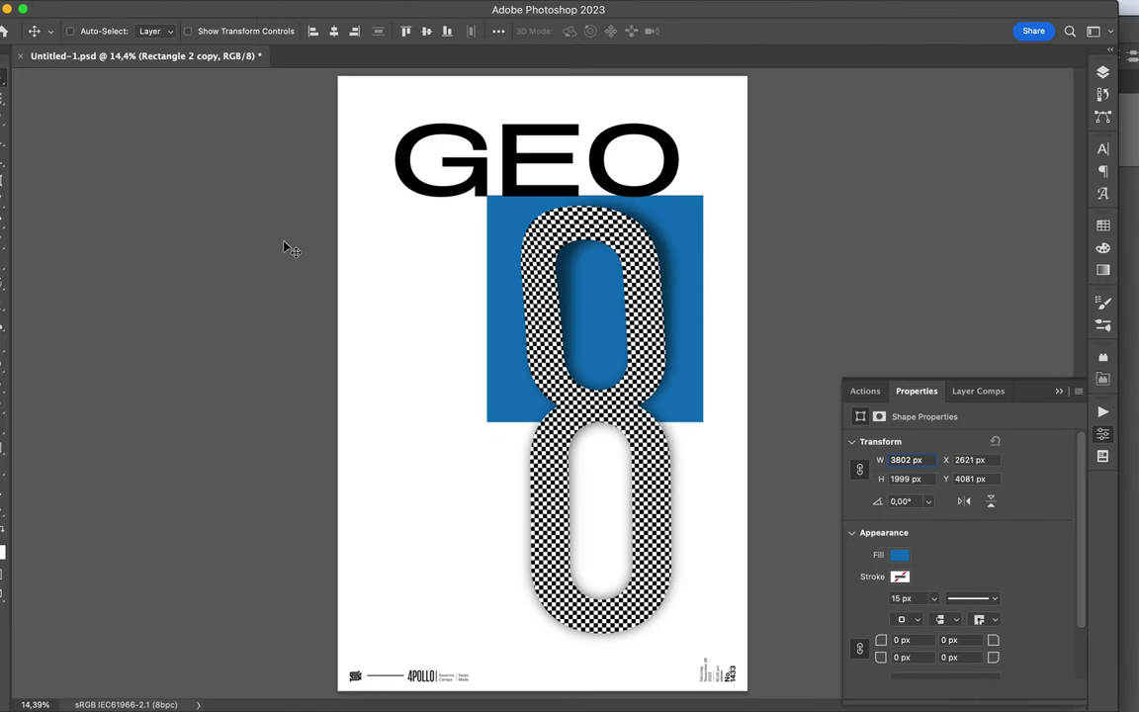
key(F7)
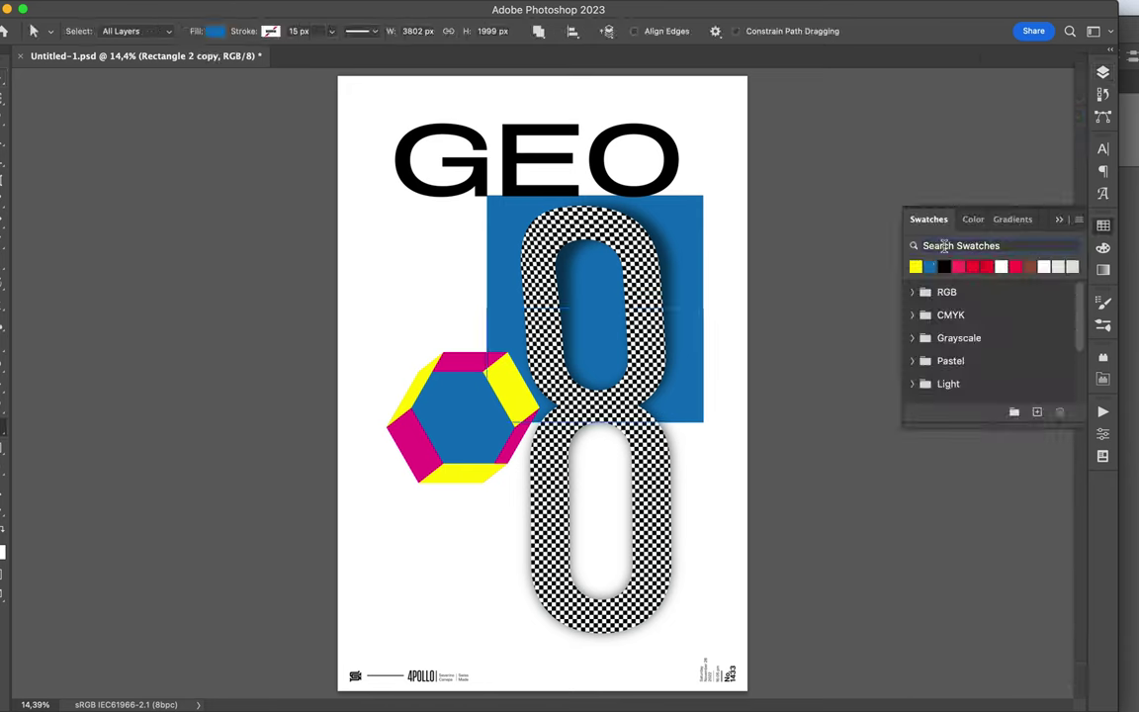
click(916, 266)
mouse_move(681, 382)
mouse_down()
mouse_move(623, 539)
mouse_move(618, 652)
mouse_up()
key(Return)
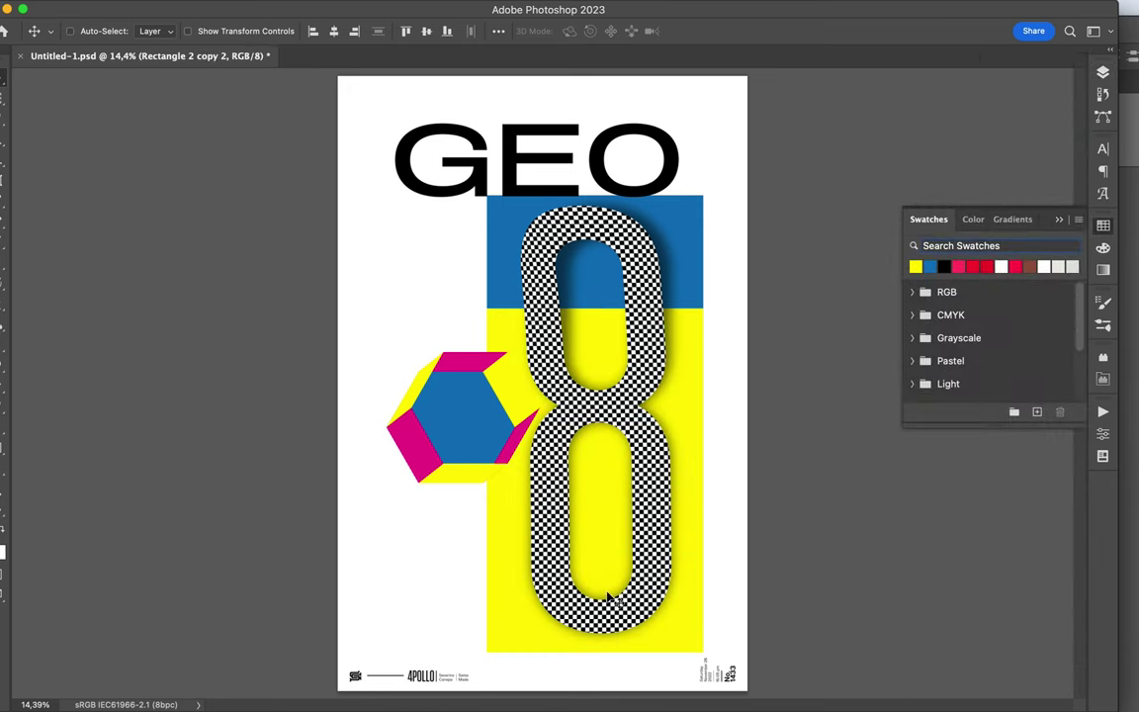
Make the lower block magenta.
key(u)
click(216, 31)
click(126, 112)
key(v)
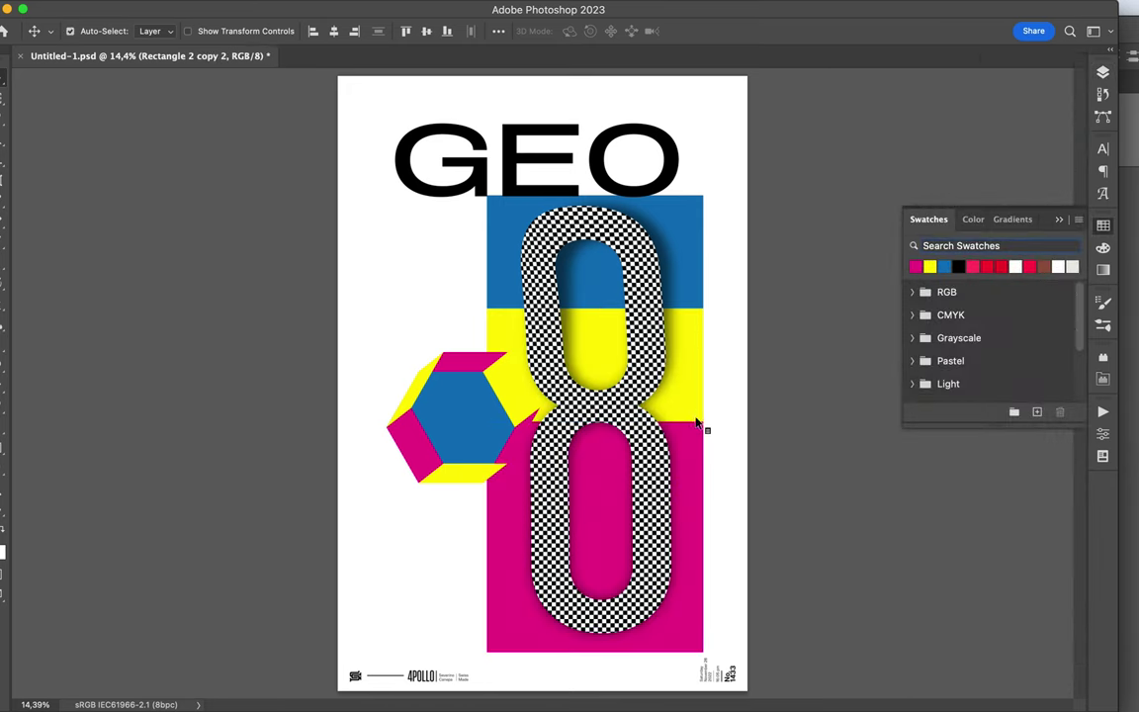
Shrink the yellow block to a thin lower band and extend blue down to it.
key(ctrl+t)
drag(595, 420, 598, 358)
drag(695, 341, 695, 409)
key(Return)
key(ctrl+t)
drag(594, 308, 598, 390)
key(Return)
Move the hexagon to the lower left and show the 18 layer again.
drag(479, 417, 433, 545)
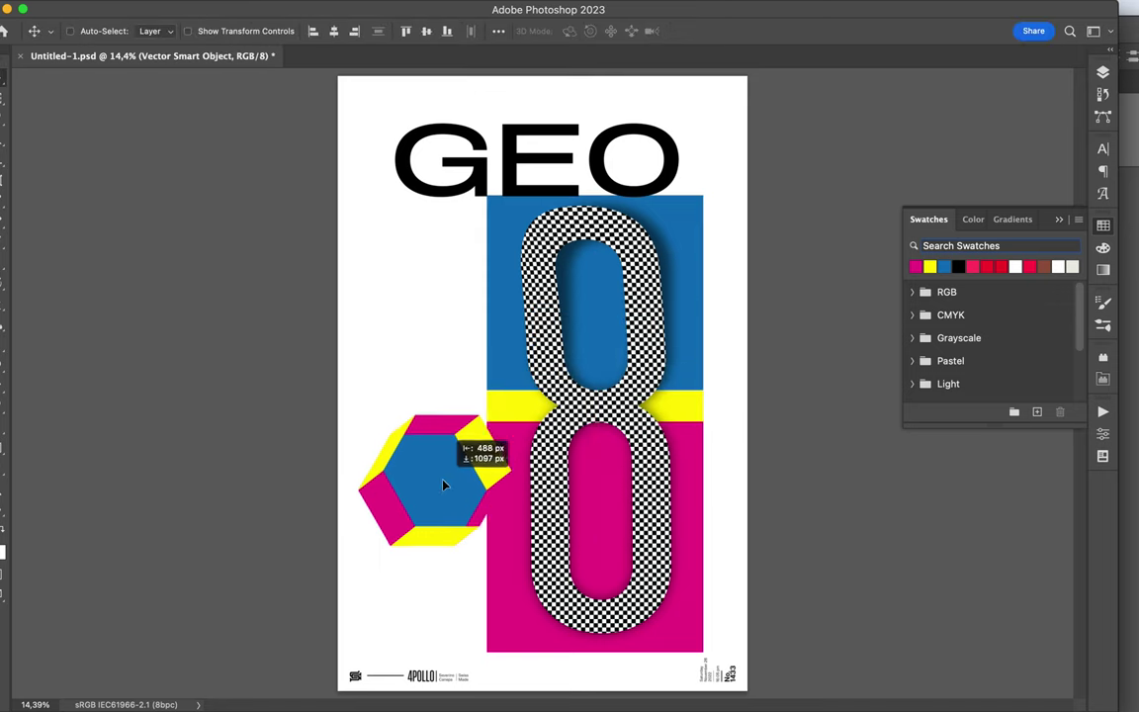
key(F7)
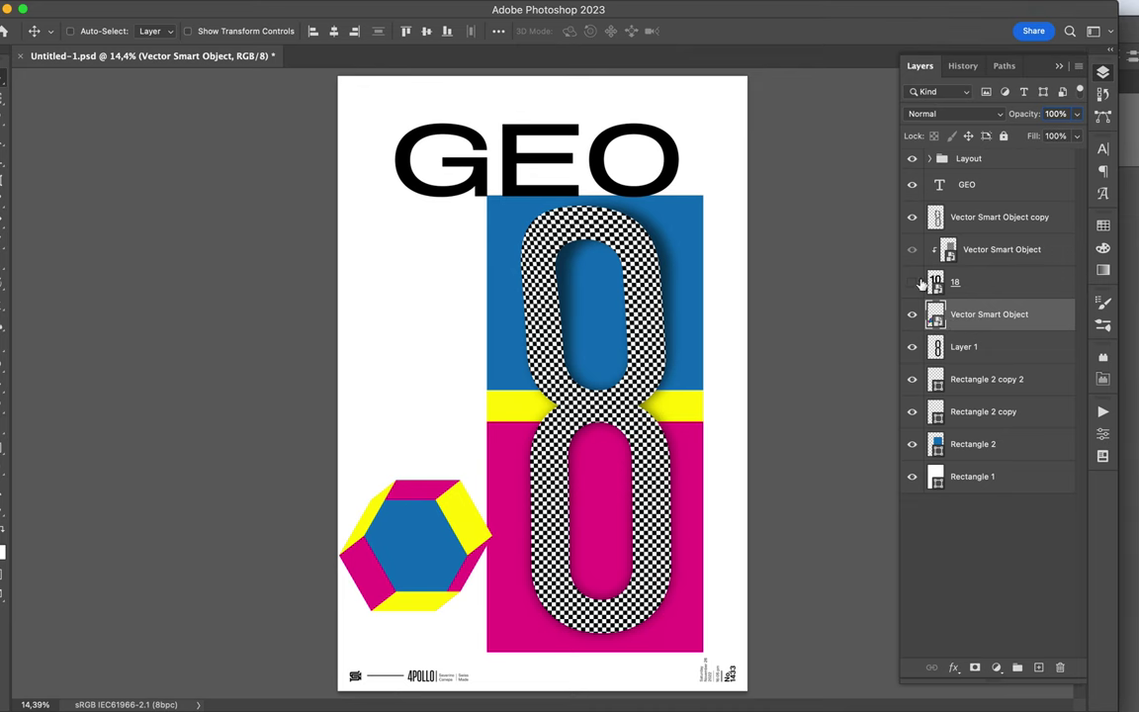
click(922, 284)
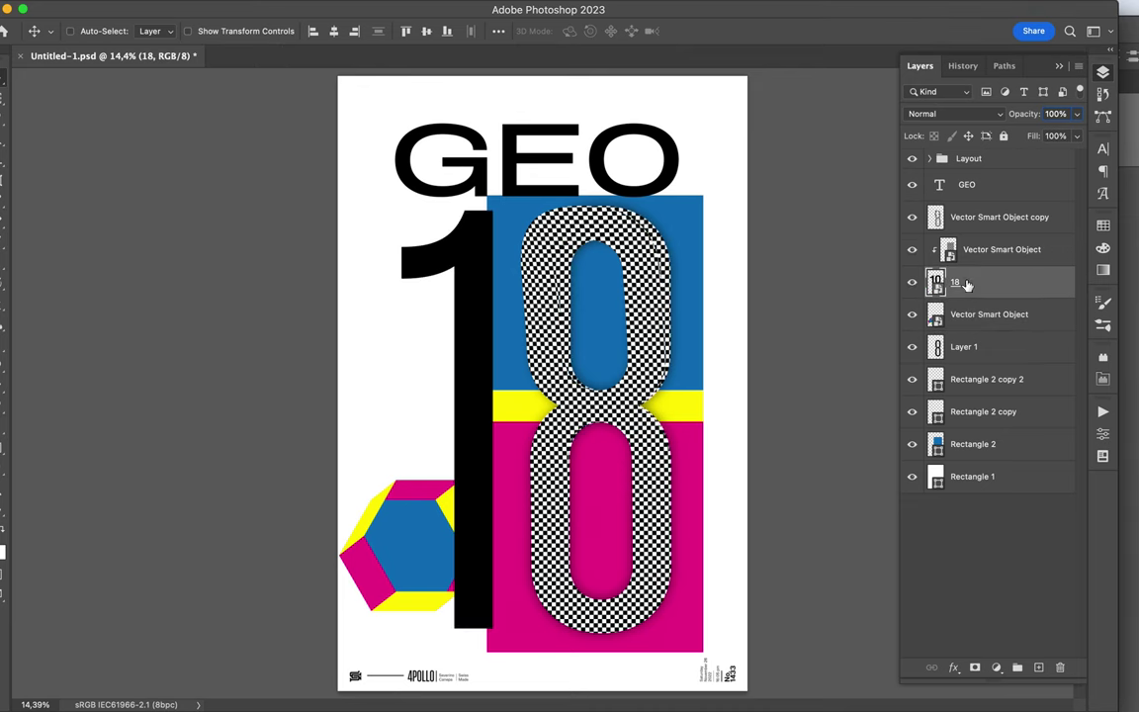
Rasterize the 18 layer after the delete on the selected 8 is refused.
key(t)
click(534, 341)
key(Escape)
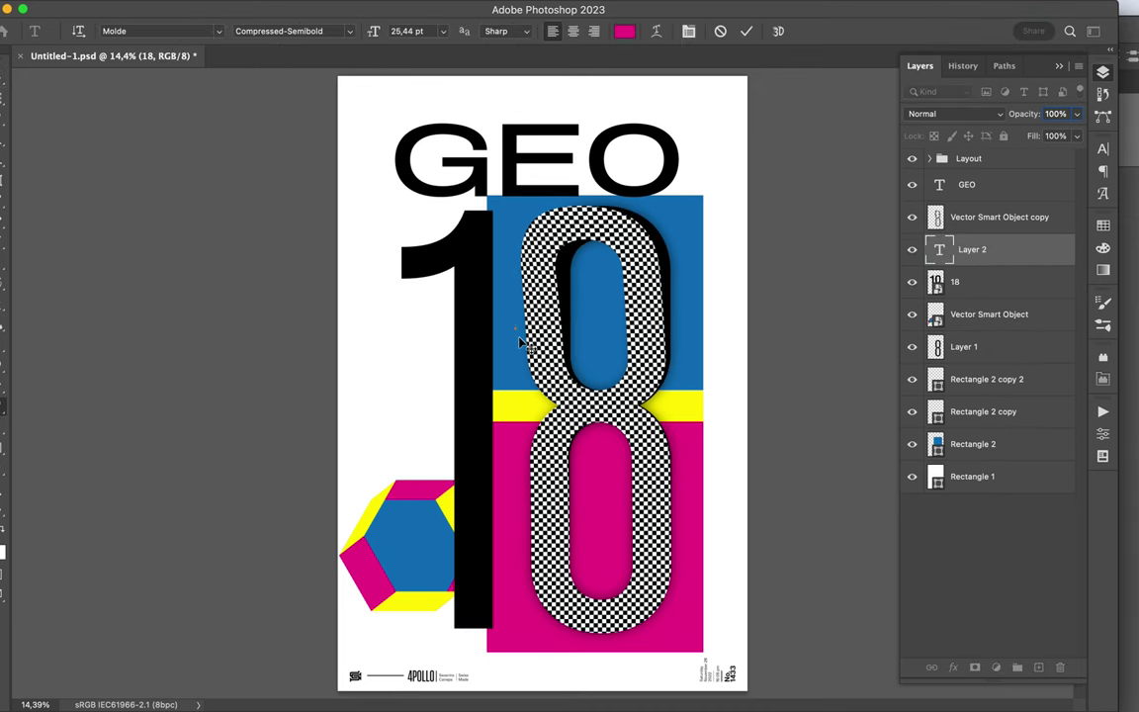
key(m)
drag(791, 700, 514, 195)
key(BackSpace)
click(658, 284)
right_click(661, 289)
right_click(989, 249)
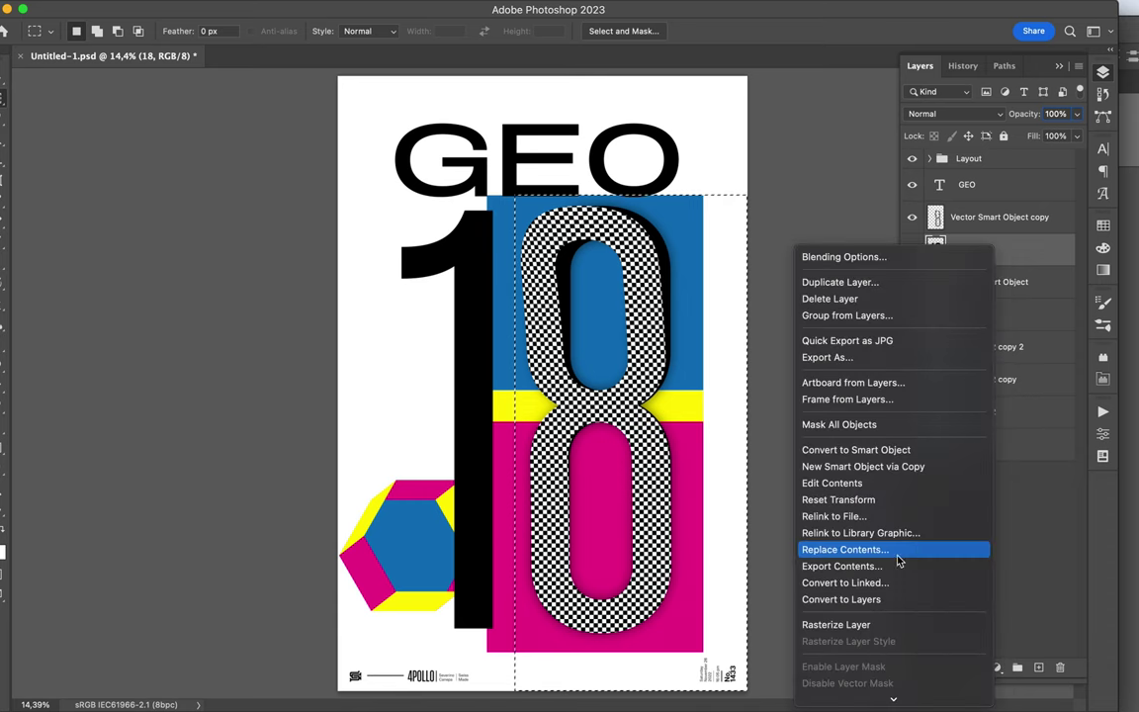
click(850, 621)
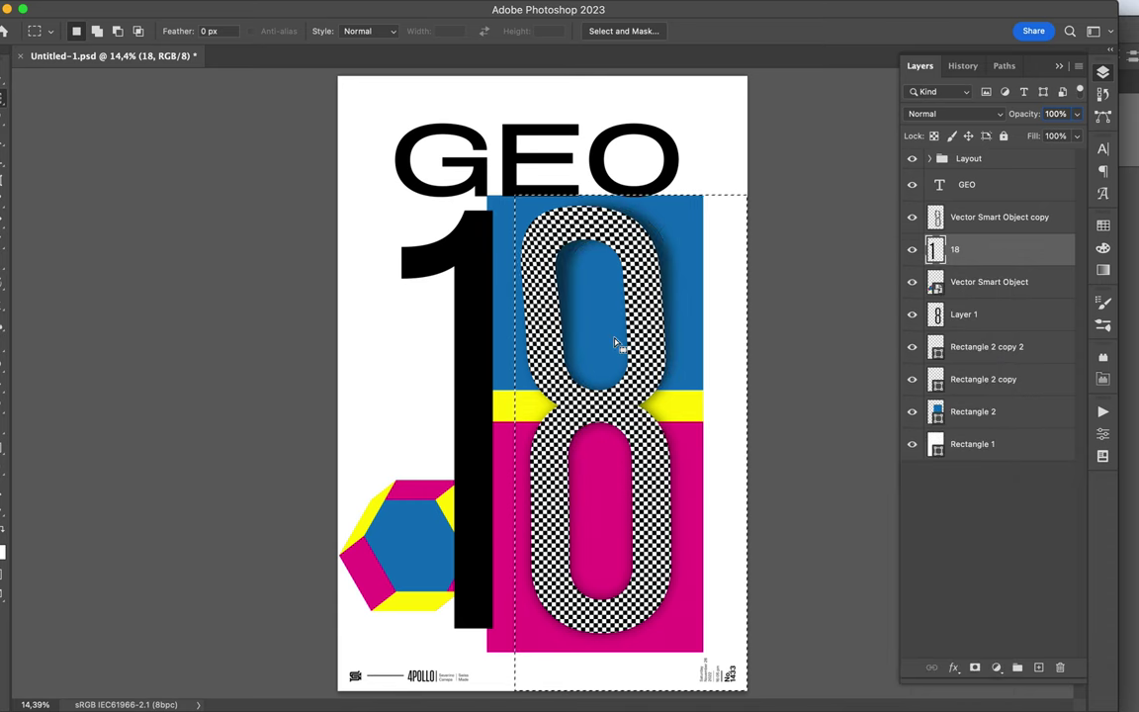
Stretch the three colour block layers left toward the 1.
key(v)
click(504, 364)
shift+click(987, 346)
key(ctrl+t)
drag(487, 423, 401, 423)
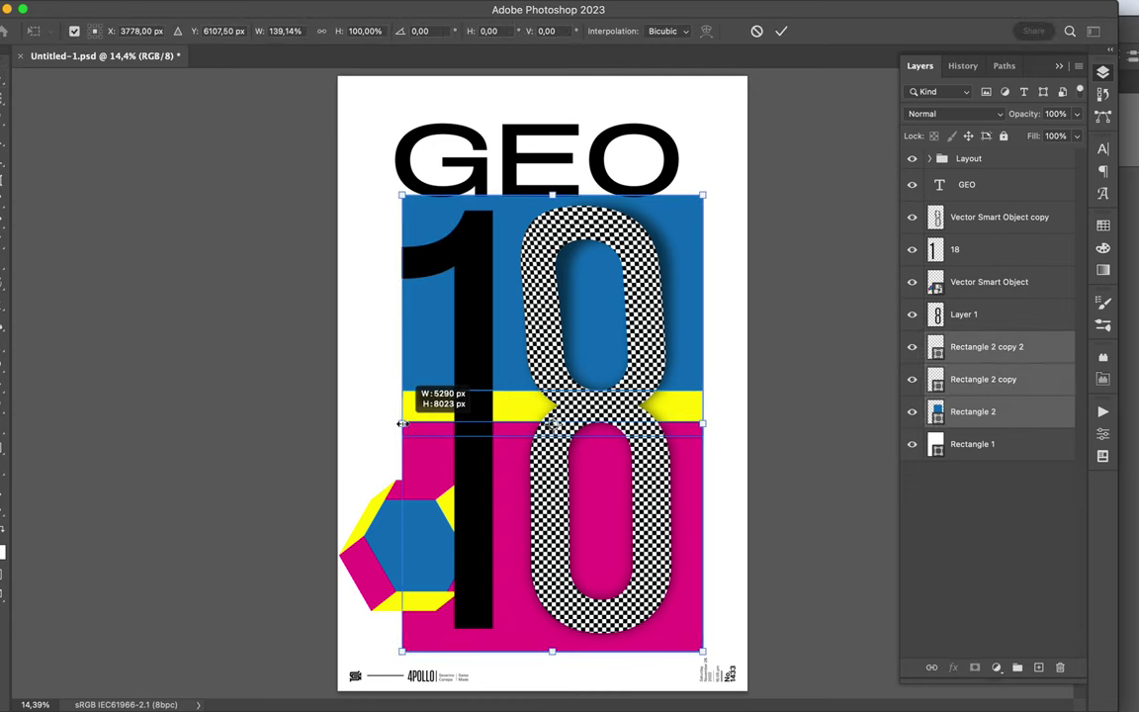
key(Return)
Try filling the 1 on the 18 layer, then undo and drop the selection.
click(479, 397)
key(g)
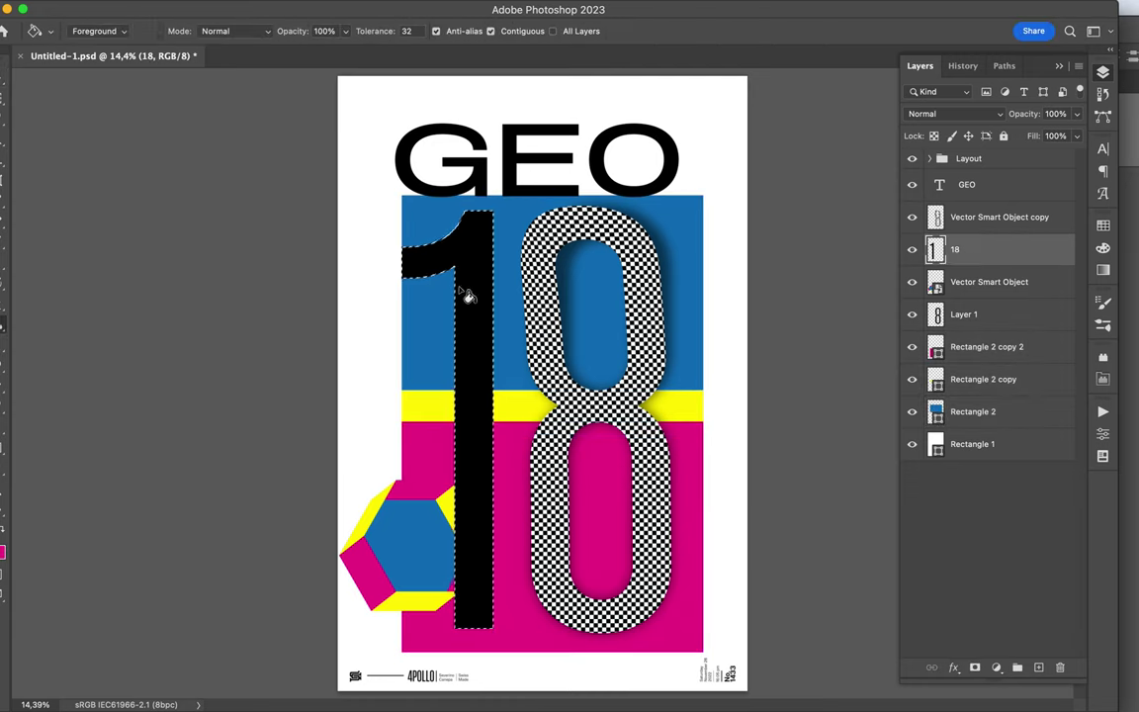
click(460, 300)
key(v)
key(m)
key(ctrl+j)
key(ctrl+z)
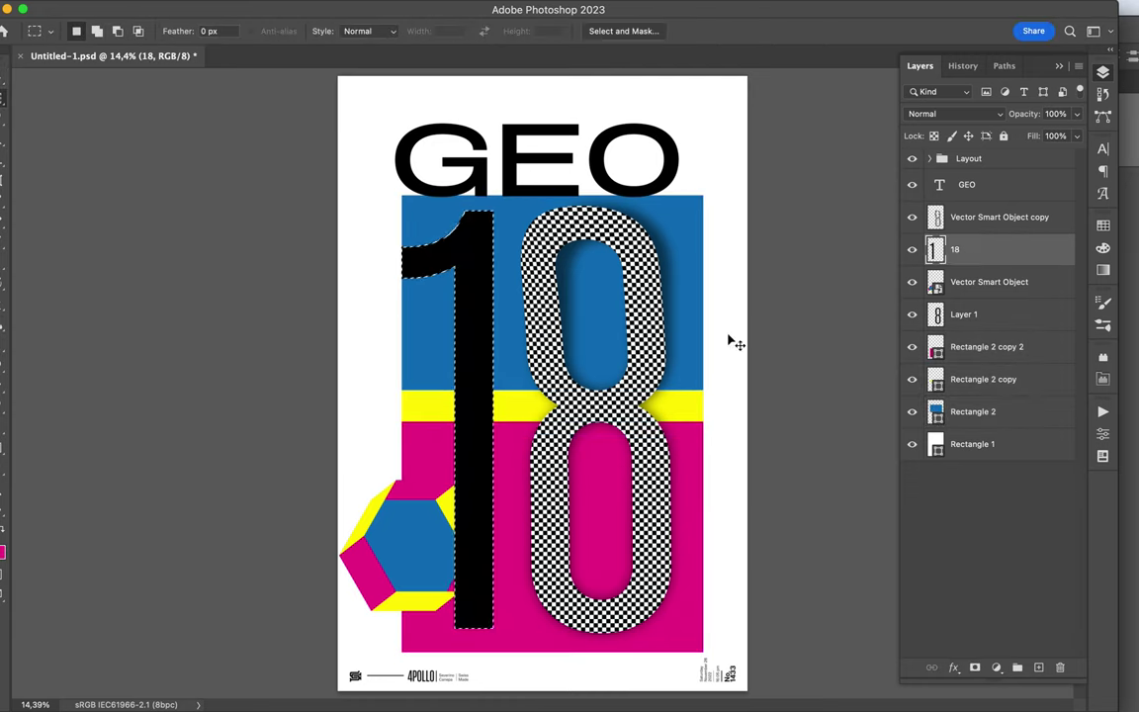
key(ctrl+z)
key(v)
key(ctrl+d)
key(m)
key(v)
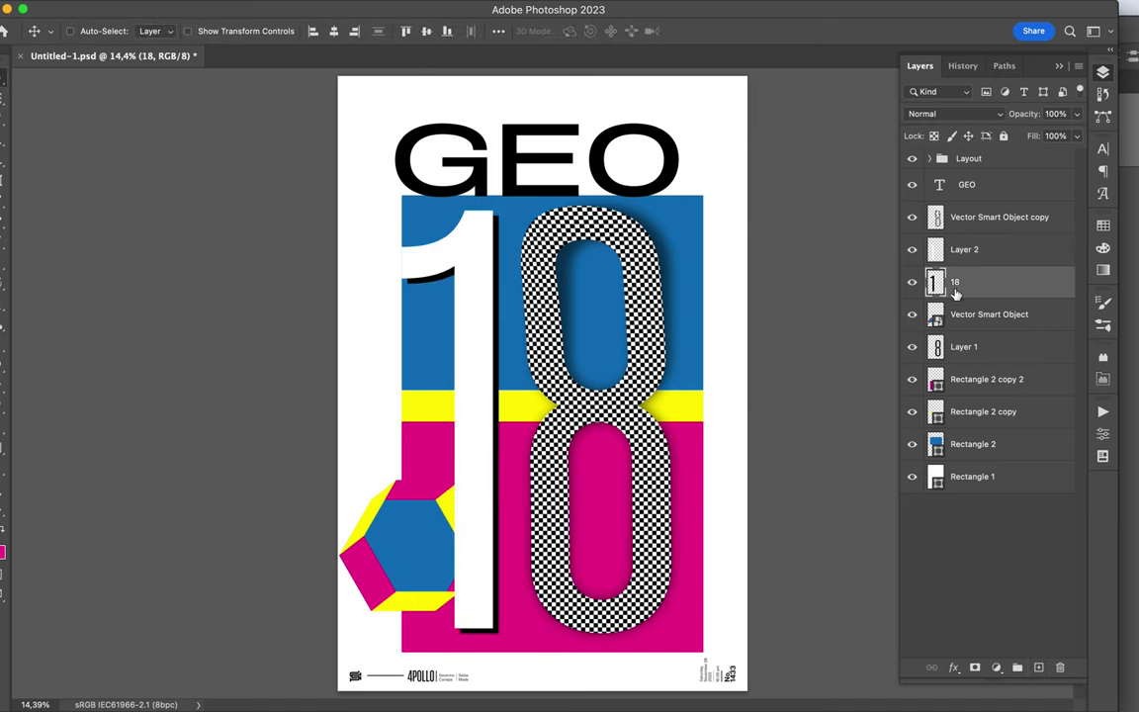
Shift the colour blocks right behind the 8 and extend blue to the yellow band.
click(989, 314)
drag(377, 534, 696, 192)
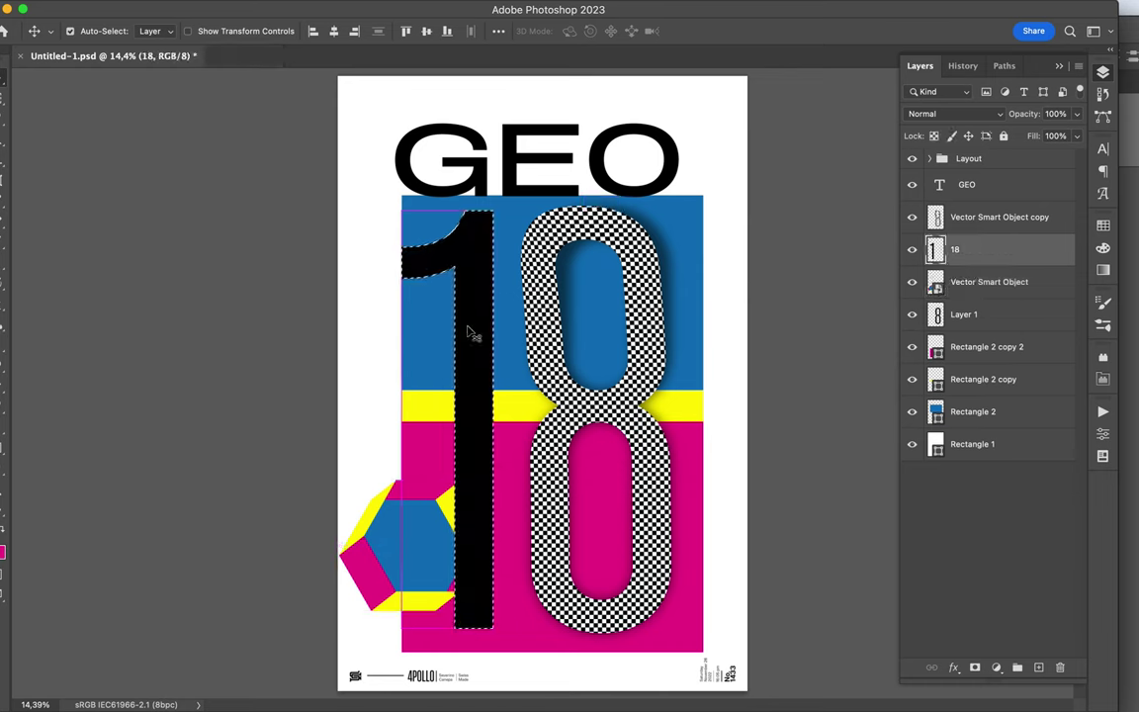
mouse_move(497, 487)
mouse_down()
mouse_move(689, 440)
mouse_move(643, 445)
mouse_up()
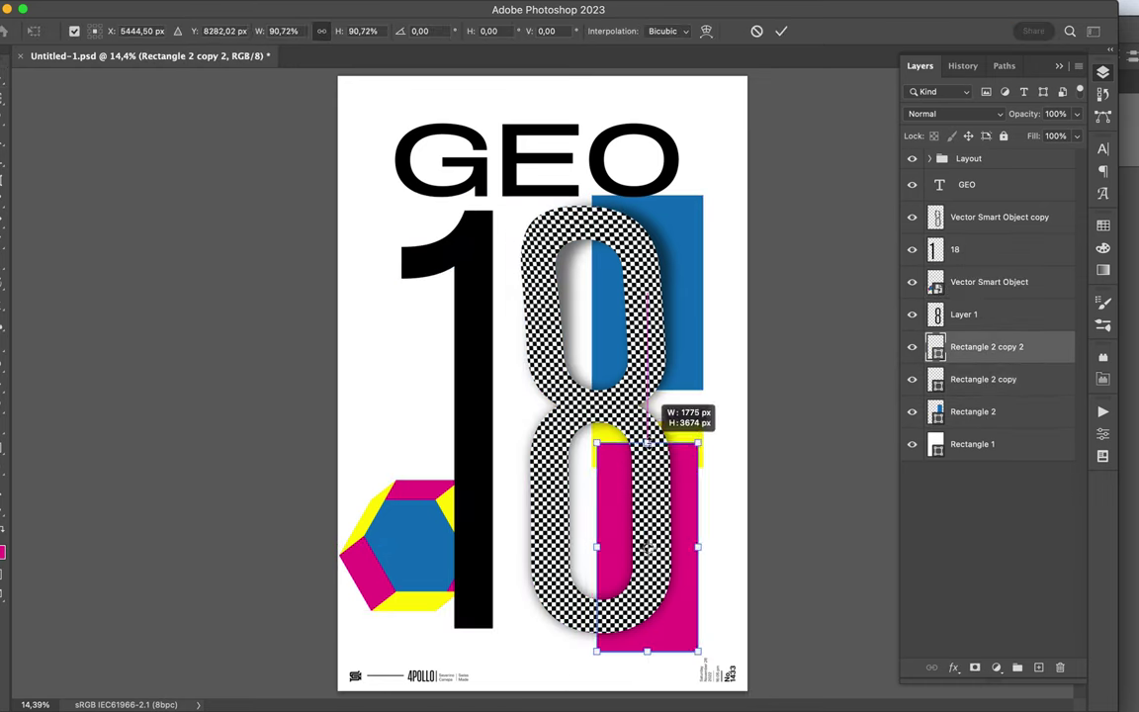
drag(674, 348, 654, 435)
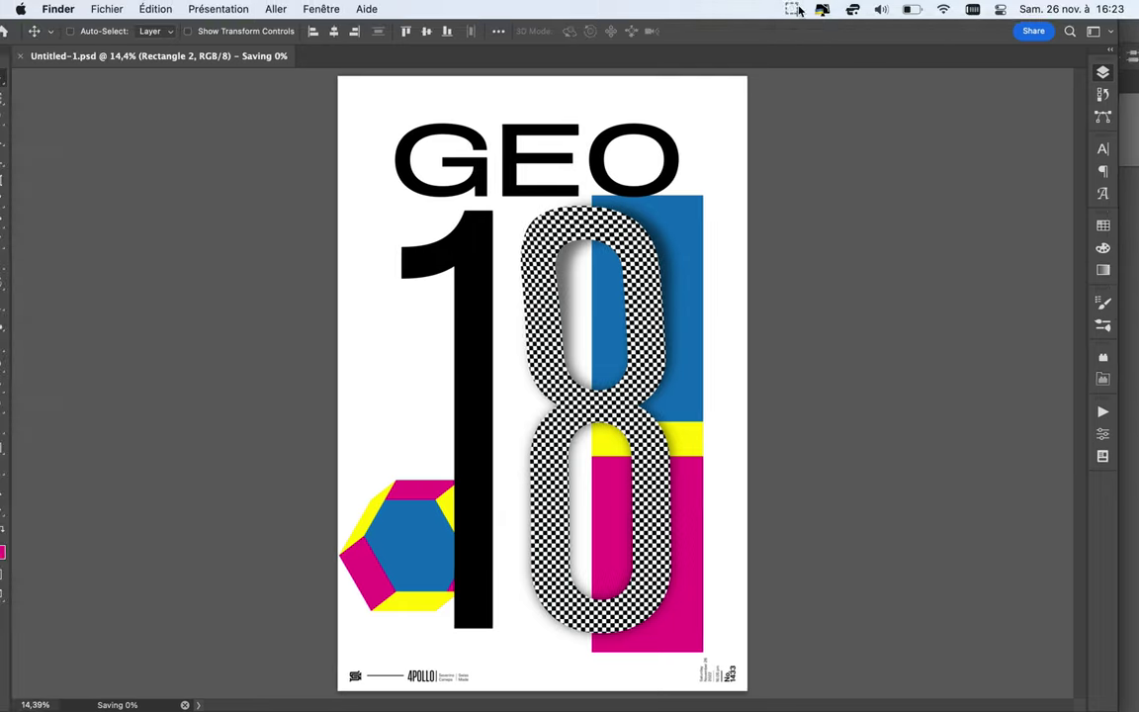
Drag the star polyhedron from Illustrator into the poster and nudge it lower.
click(531, 686)
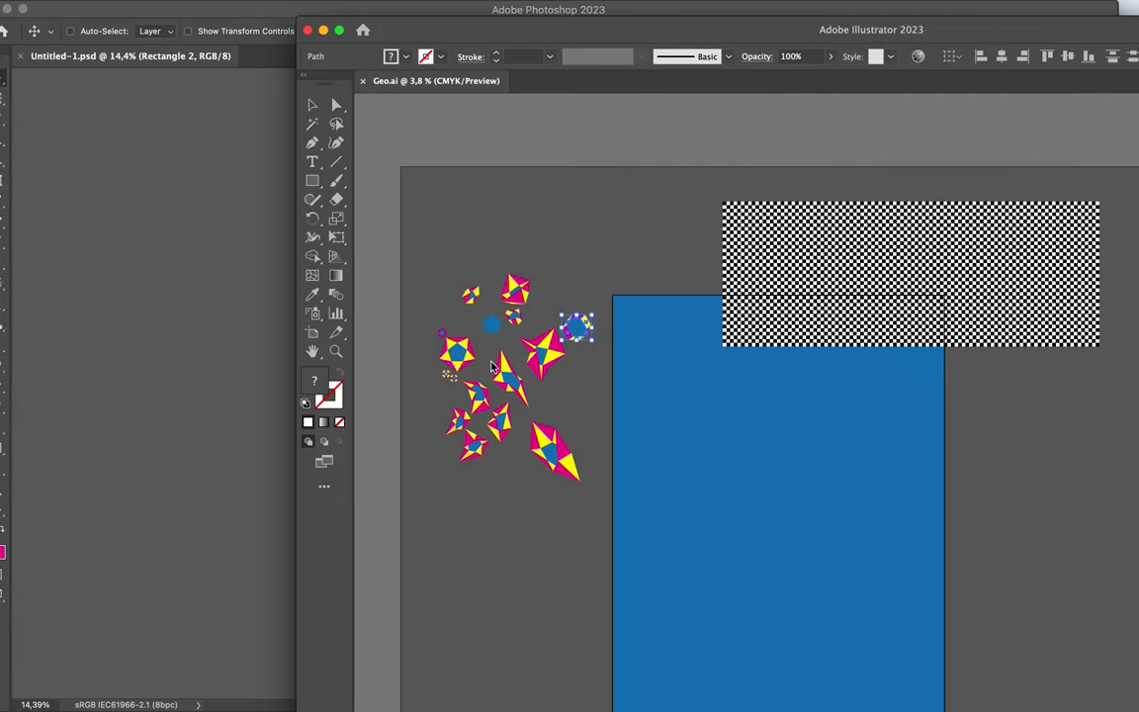
drag(162, 338, 525, 482)
key(Return)
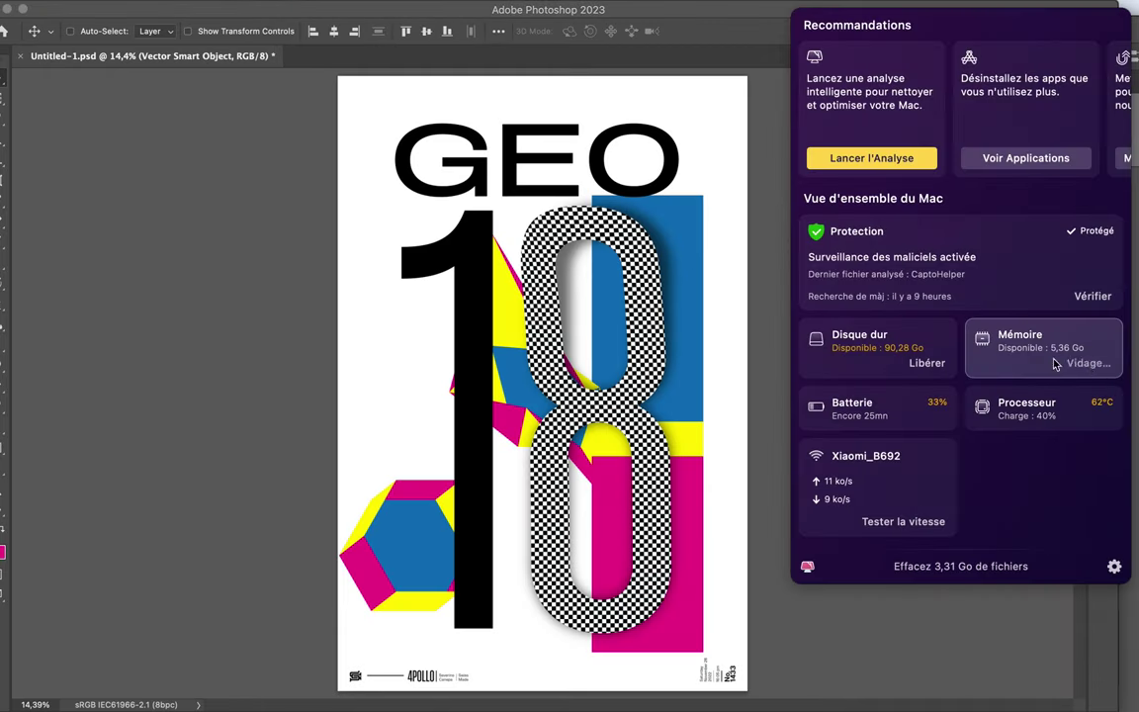
drag(512, 396, 513, 447)
Bring the star polyhedron in front of the 18, enlarge it and tilt it about 12 degrees.
key(ctrl+bracketright)
key(ctrl+bracketright)
key(ctrl+bracketright)
key(ctrl+bracketright)
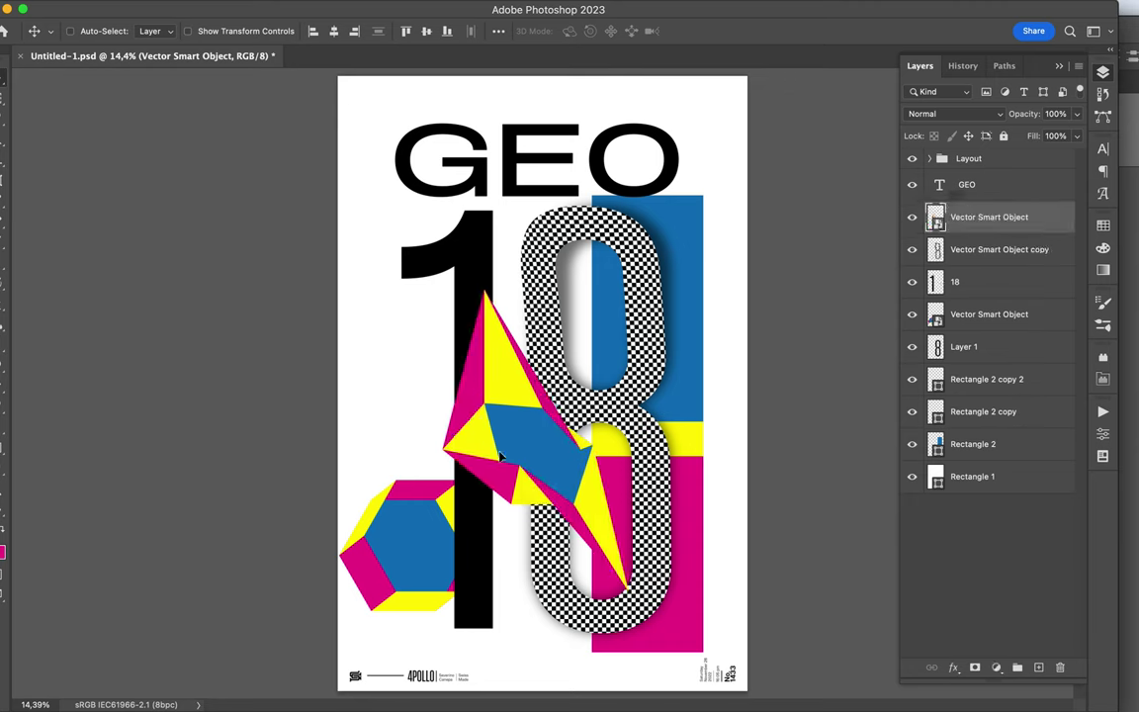
key(ctrl+t)
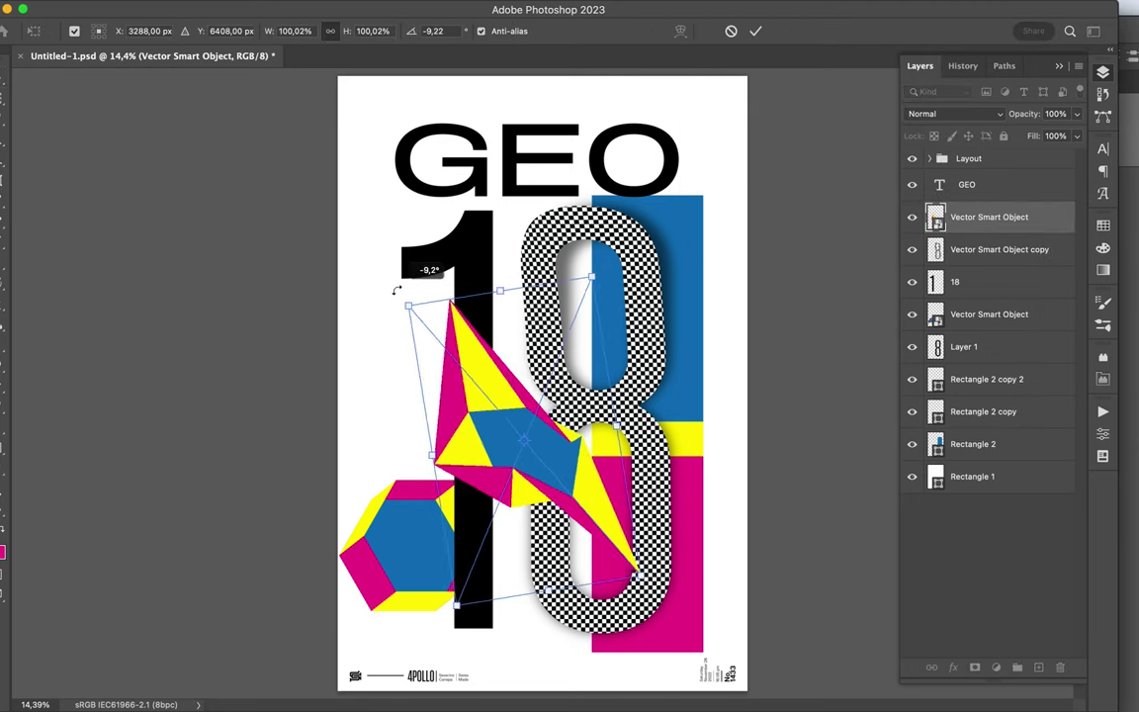
drag(395, 293, 339, 250)
drag(617, 593, 691, 610)
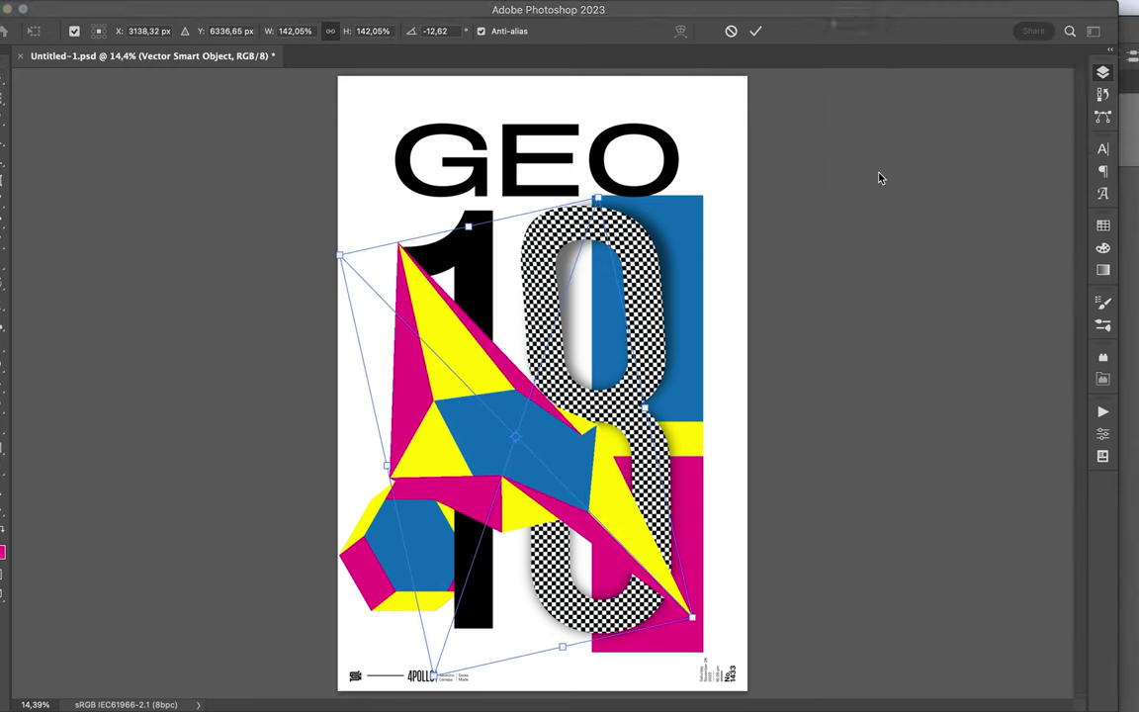
key(Return)
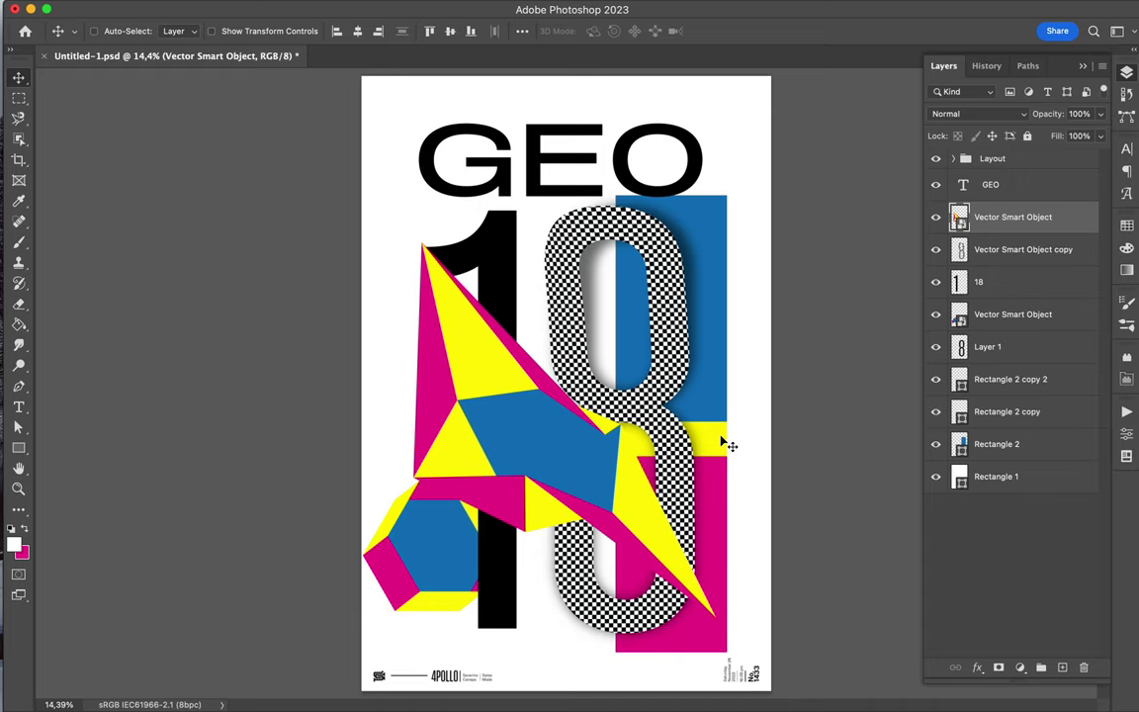
Mask the star's tip near the 1 and where it crosses the 8, and erase the 8's adjacent shadow.
click(1003, 668)
key(b)
drag(465, 259, 413, 254)
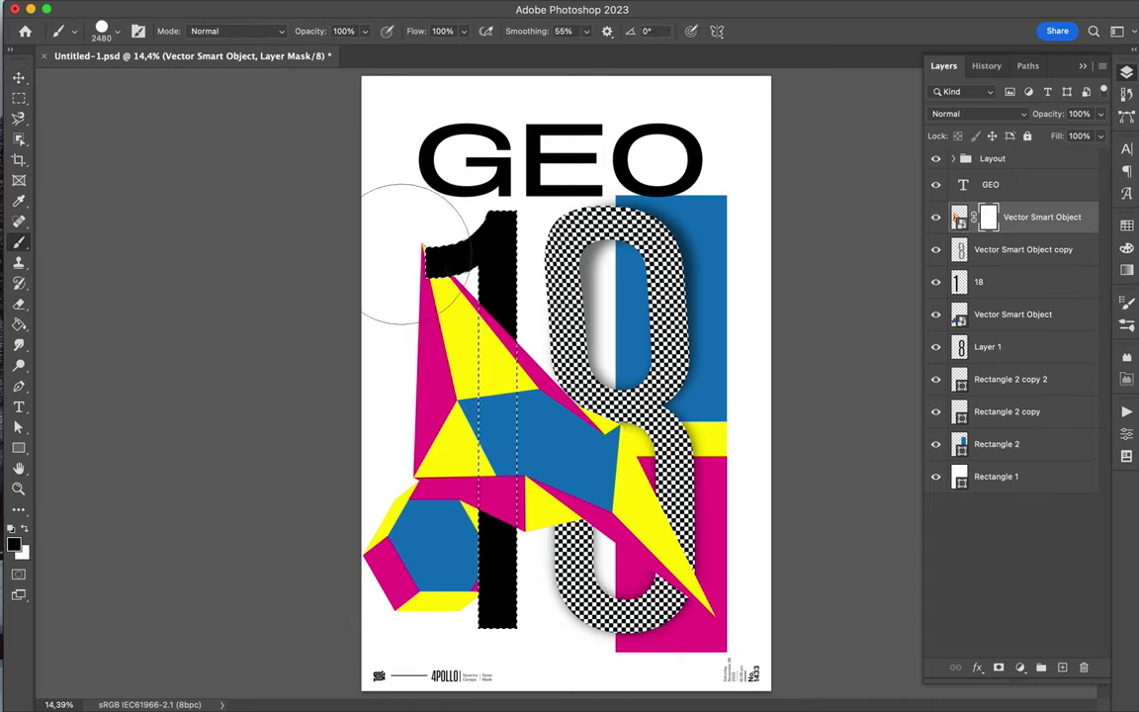
drag(568, 416, 608, 435)
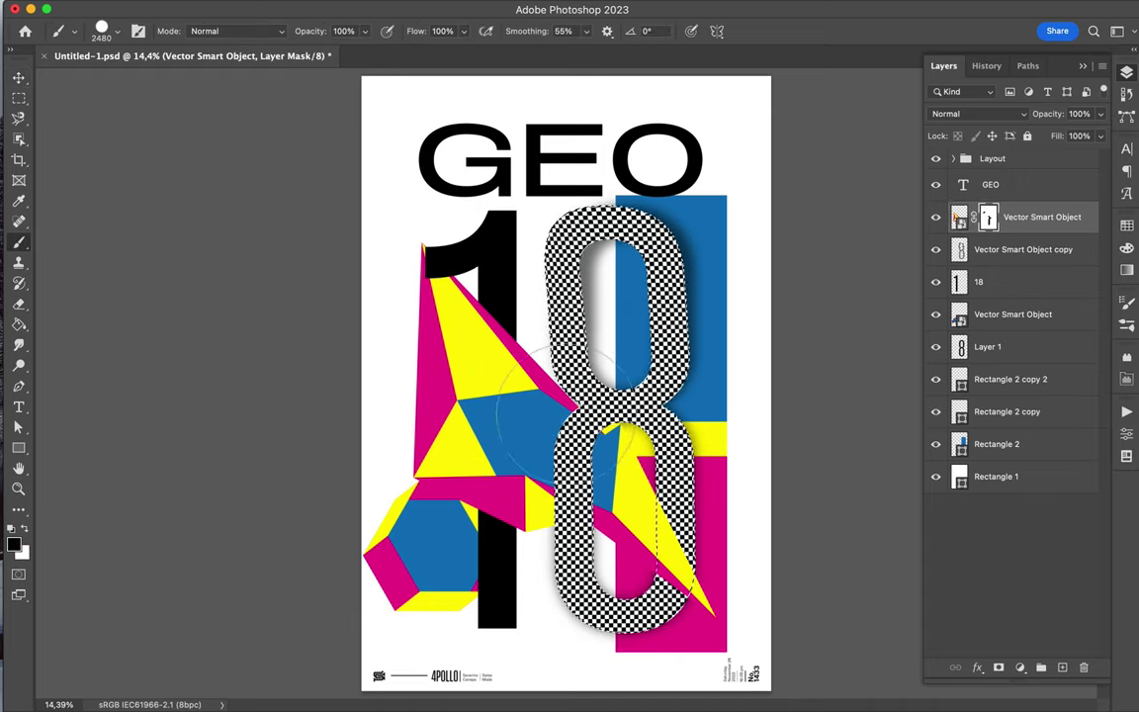
click(997, 348)
drag(529, 532, 540, 418)
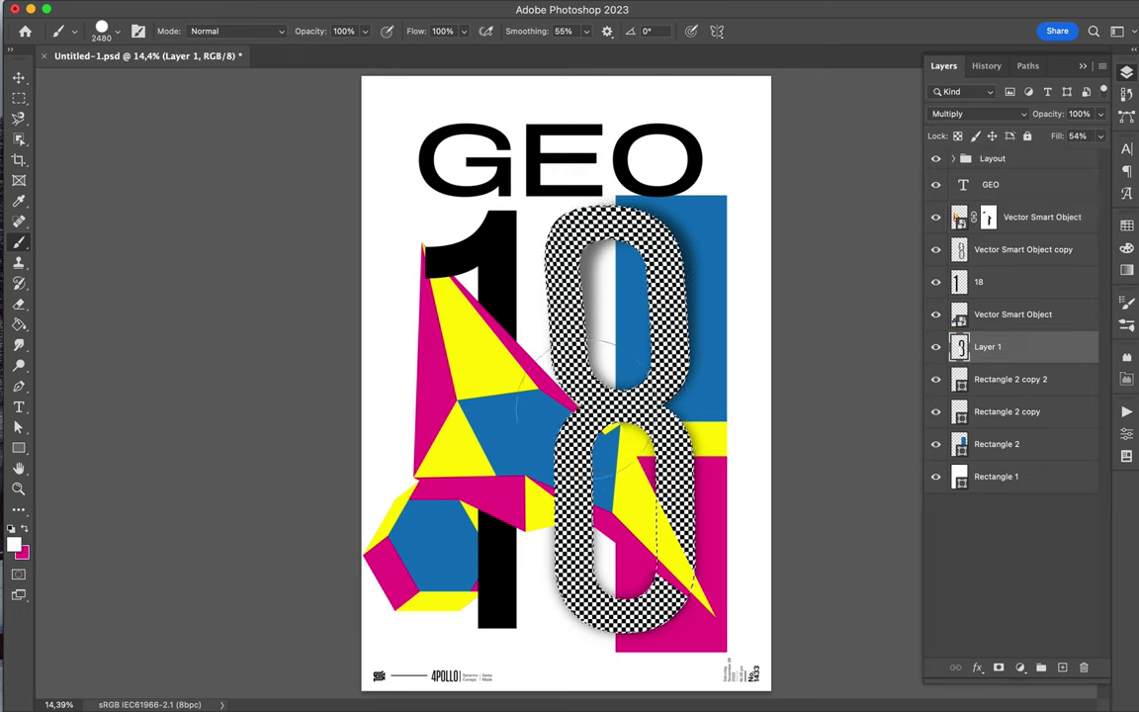
Undo and redo the mask edits, leaving a copy of the 8's shadow above the star.
key(ctrl+z)
key(ctrl+z)
key(ctrl+z)
key(ctrl+shift+z)
key(ctrl+shift+z)
key(ctrl+shift+z)
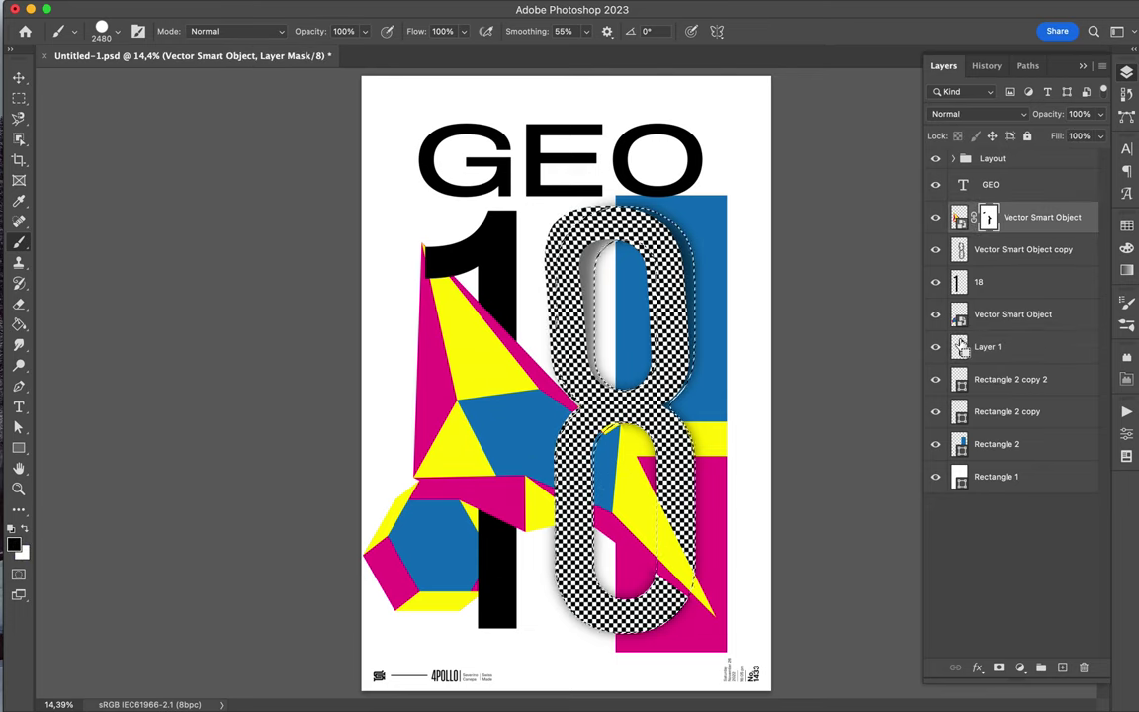
key(ctrl+shift+z)
key(ctrl+shift+z)
key(ctrl+shift+z)
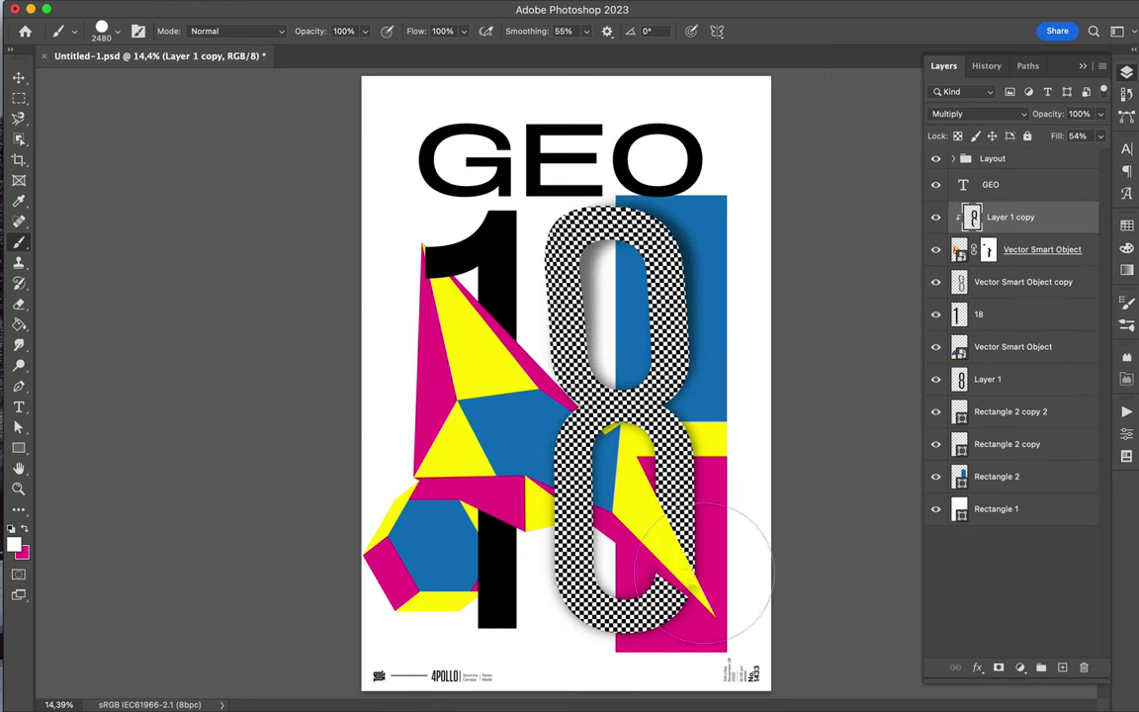
Enlarge the star polyhedron slightly toward the upper left.
key(v)
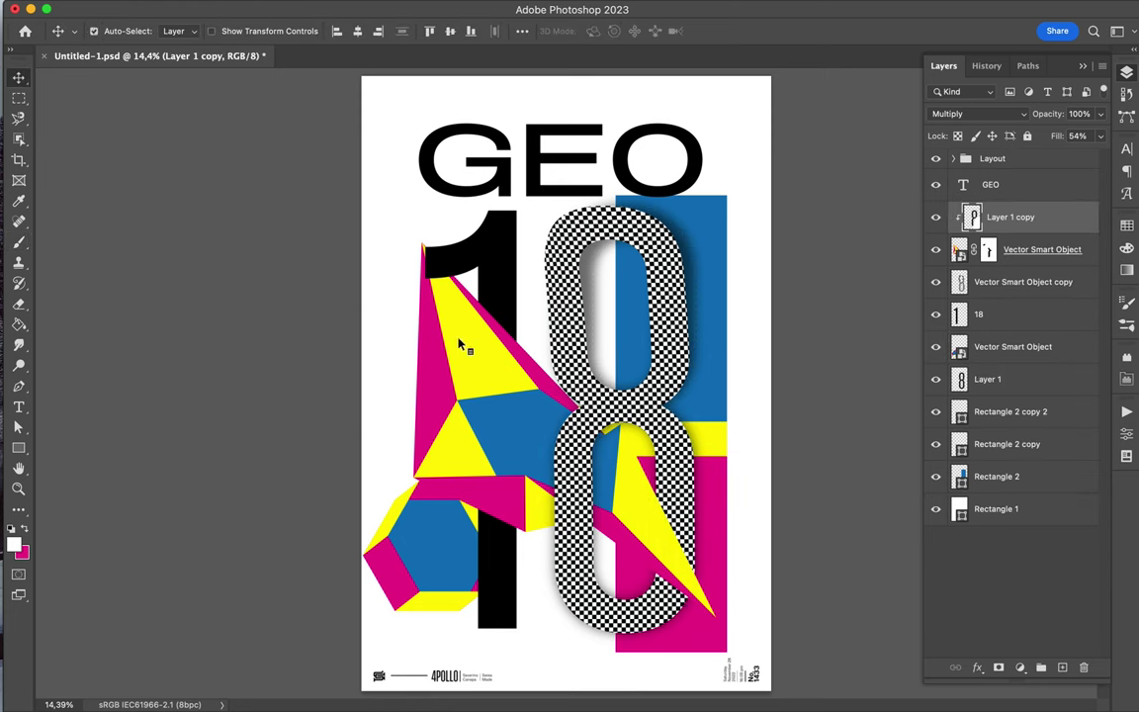
click(502, 382)
key(ctrl+t)
drag(381, 223, 369, 208)
key(Return)
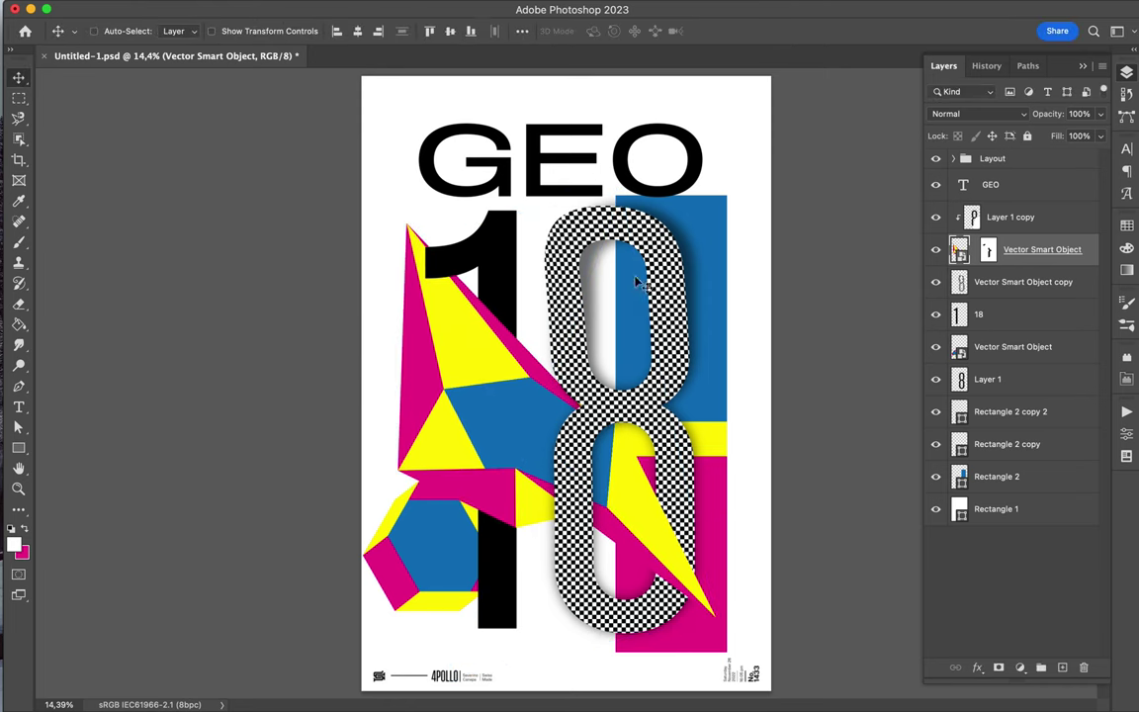
ctrl+click(729, 210)
Shorten the blue block from its top edge and the pink block from its bottom edge.
key(ctrl+t)
drag(670, 196, 670, 219)
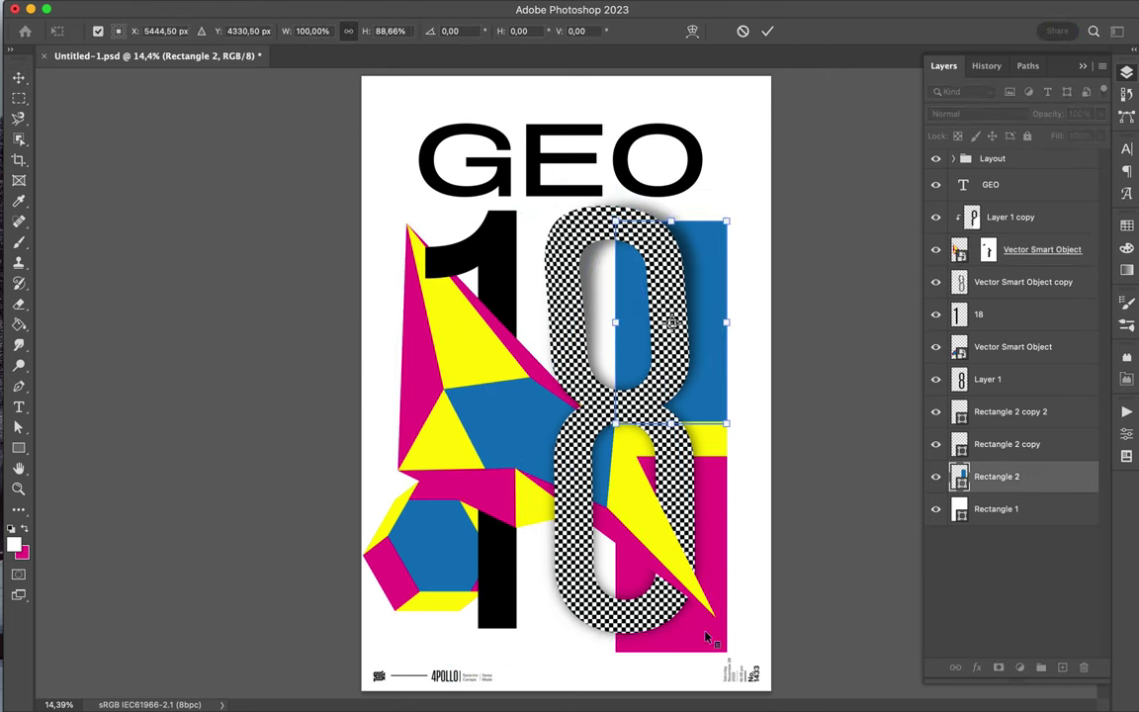
key(Return)
ctrl+click(707, 637)
key(ctrl+t)
click(569, 279)
key(ctrl+t)
drag(670, 652, 670, 606)
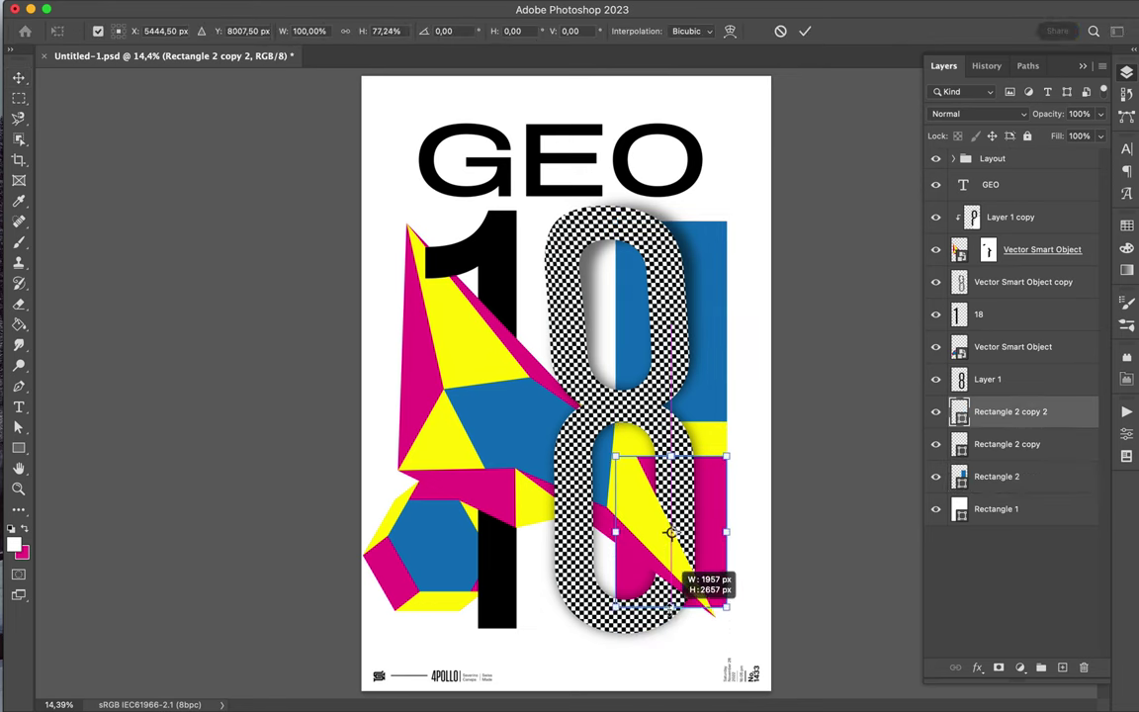
key(Return)
ctrl+click(509, 445)
On a new layer, fill the star's outline selection with black and deselect.
ctrl+click(959, 282)
key(ctrl+shift+alt+n)
key(g)
key(m)
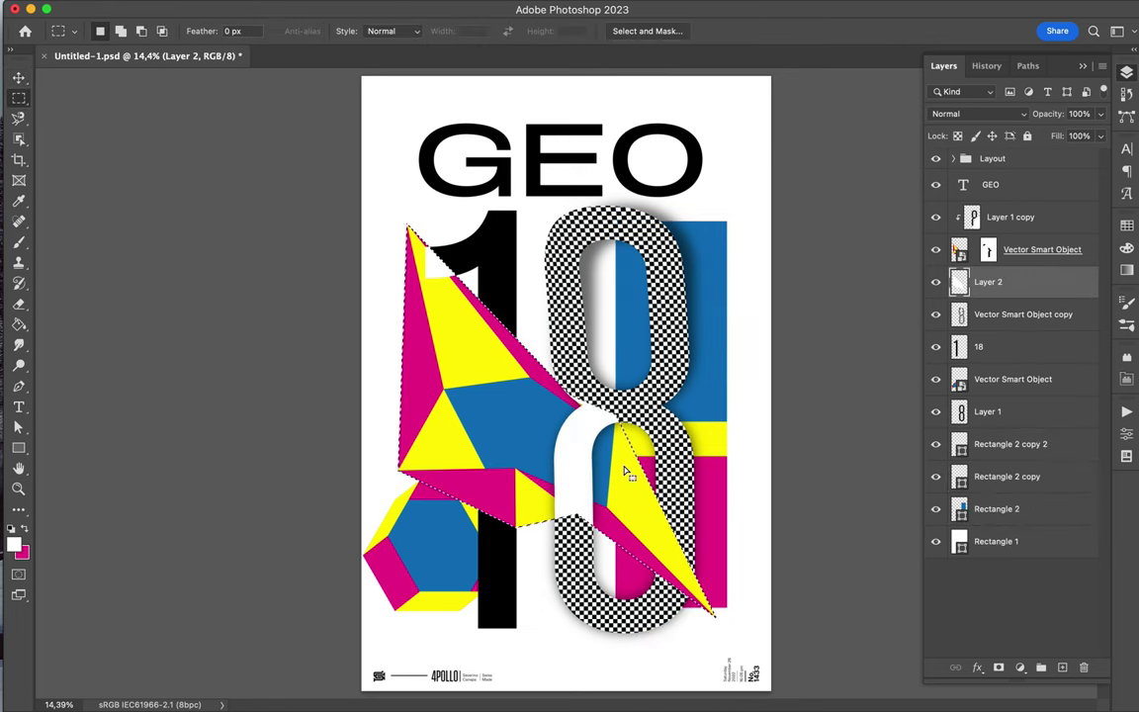
key(g)
key(d)
click(482, 382)
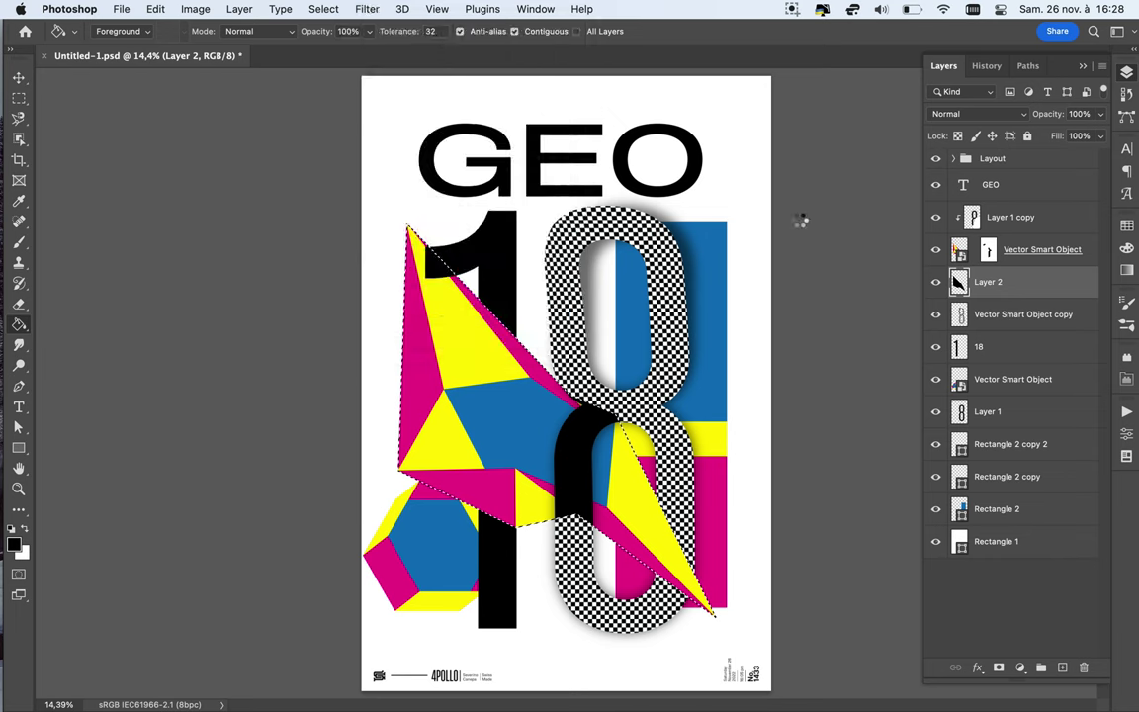
key(m)
key(ctrl+d)
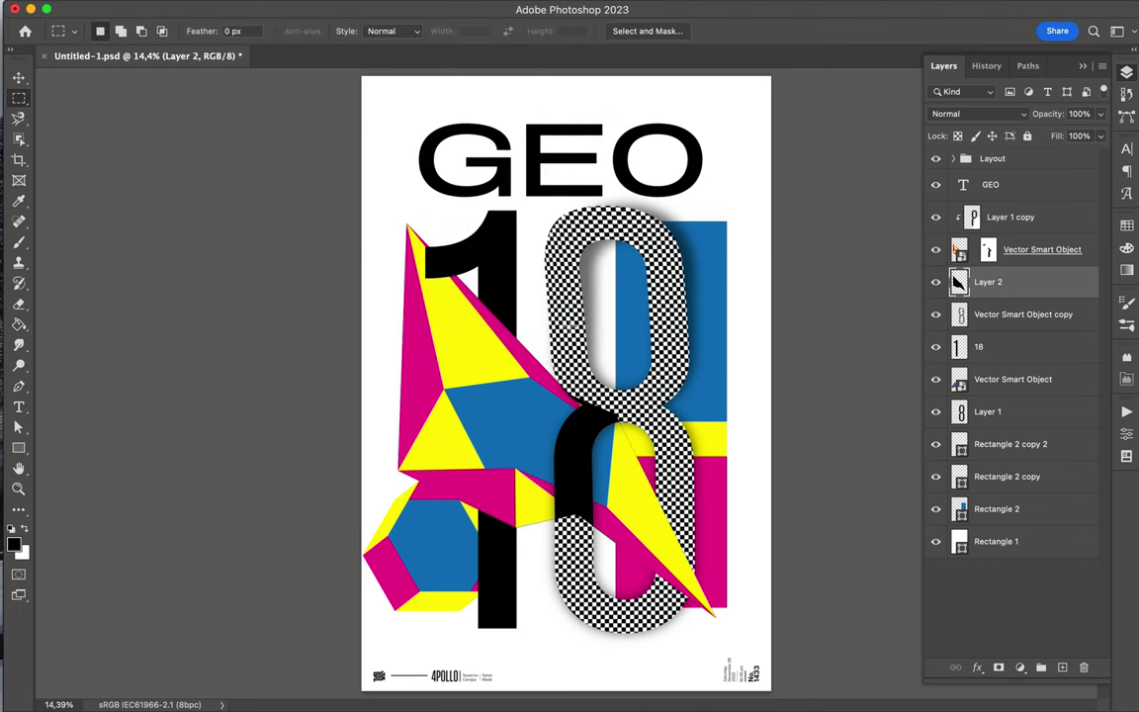
Soften the black star shape with Gaussian Blur and clip it to the 8.
click(363, 8)
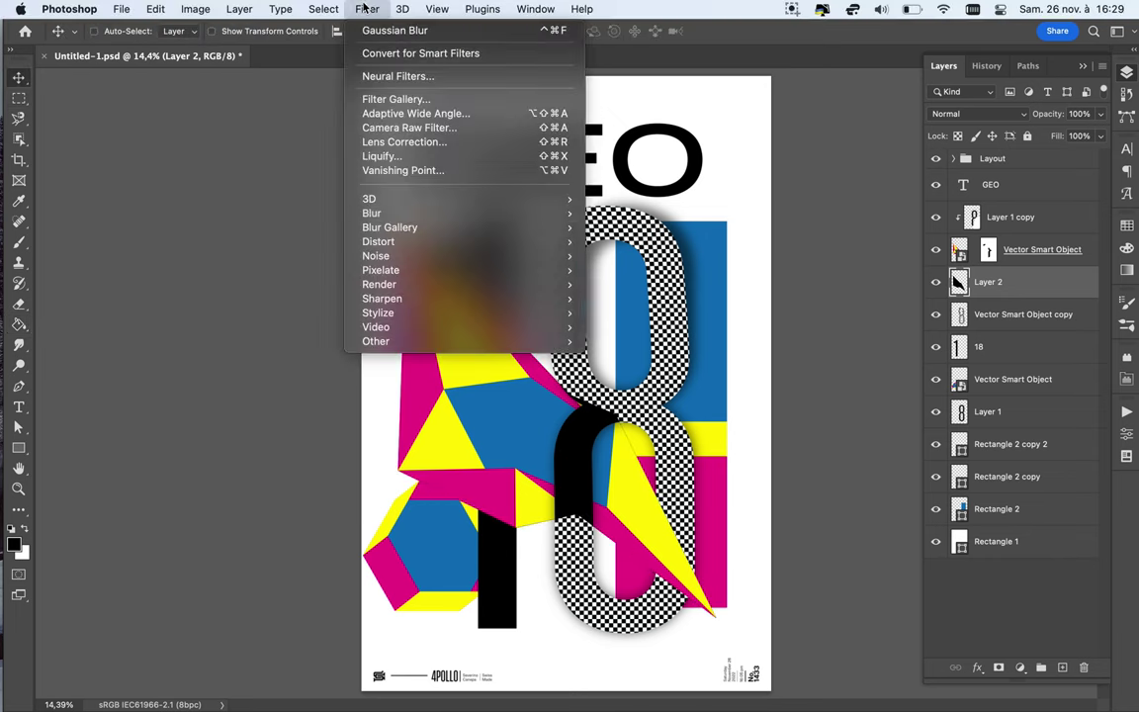
click(391, 21)
click(1035, 110)
drag(1001, 282, 1008, 435)
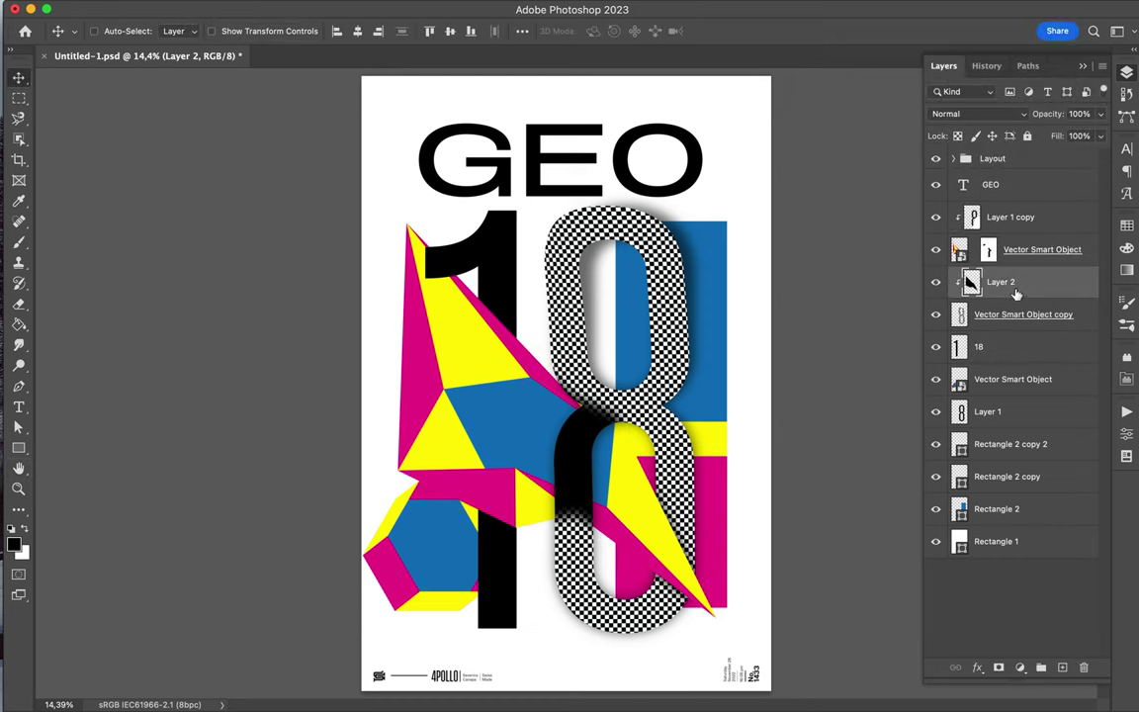
Shrink the hexagon down into the O of GEO.
click(488, 557)
key(ctrl+t)
mouse_move(480, 477)
mouse_down()
mouse_move(425, 519)
mouse_move(668, 171)
mouse_up()
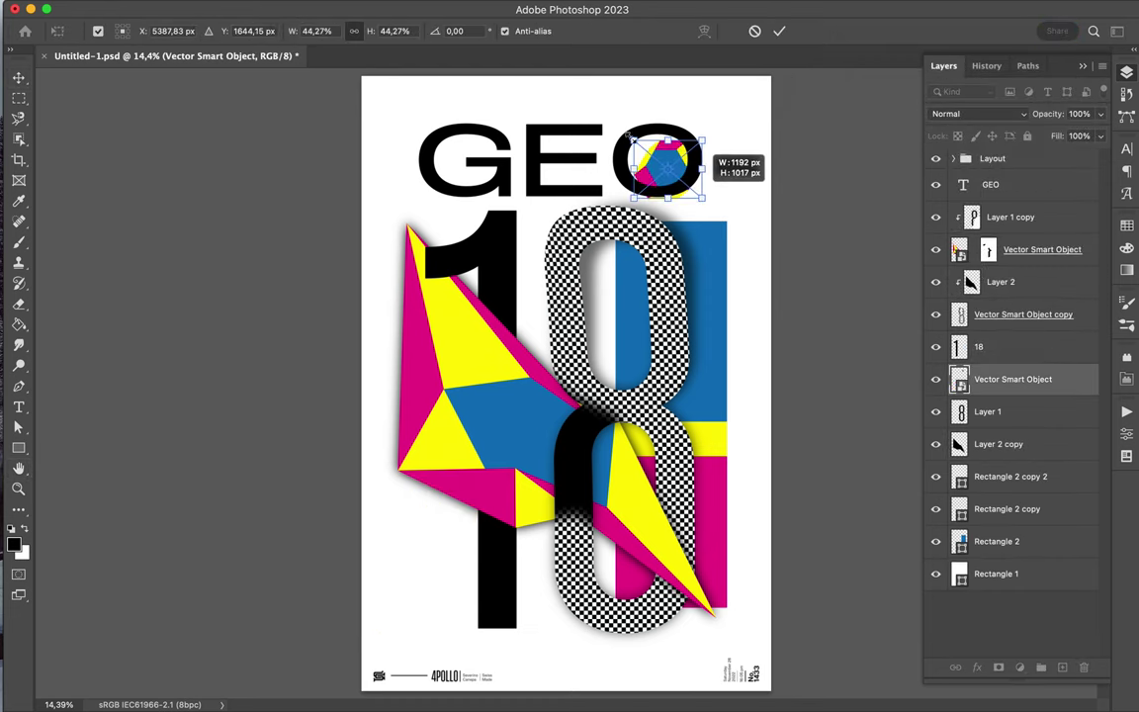
Move the hexagon layer above the GEO text and delete the O so it reads GE.
key(Return)
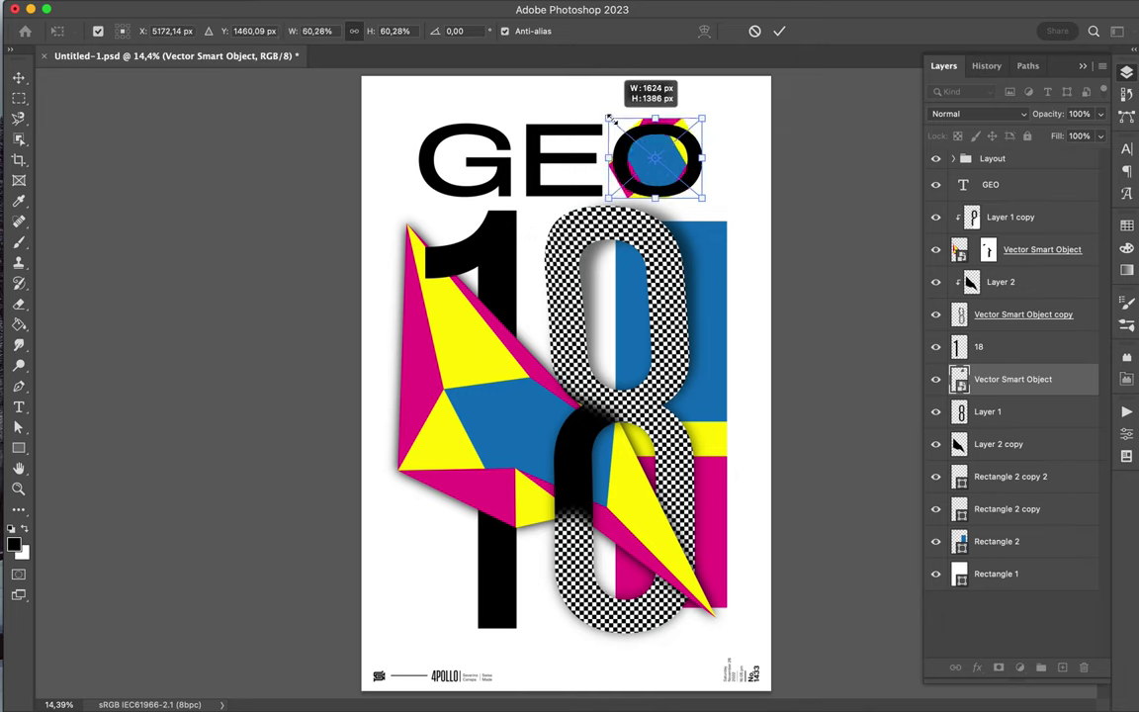
mouse_move(1018, 379)
mouse_down()
mouse_move(1020, 191)
mouse_move(1008, 182)
mouse_up()
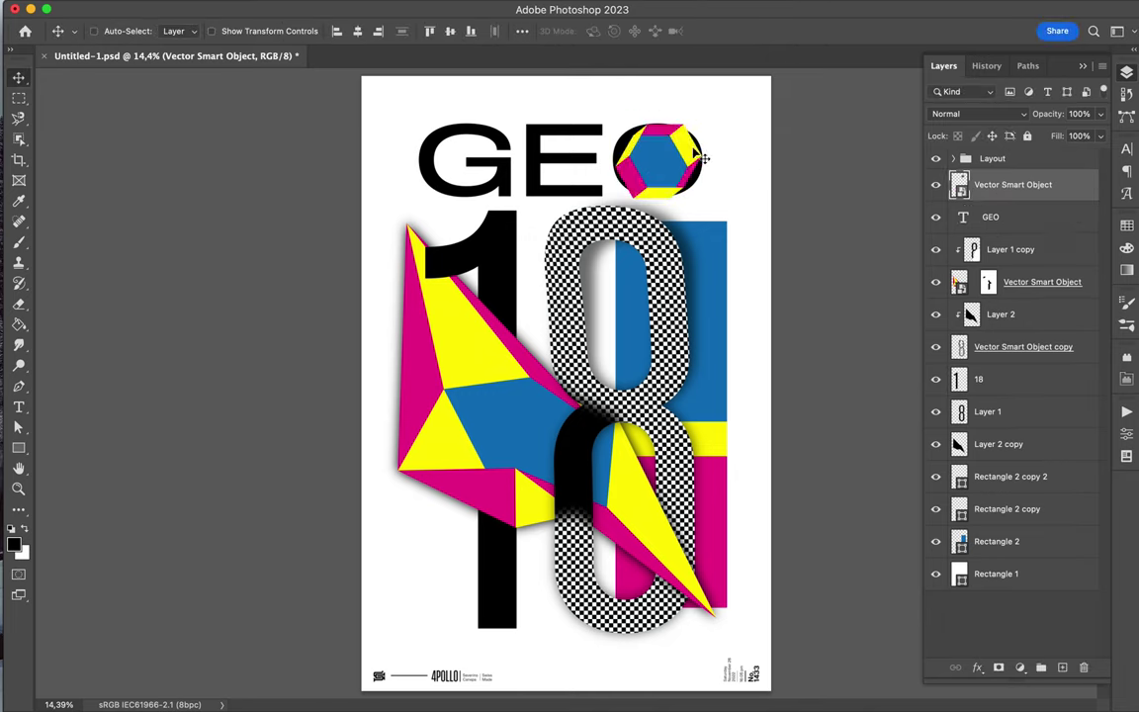
double_click(704, 168)
key(shift+Left)
key(BackSpace)
key(Escape)
Add a new empty layer and bring up the Character panel.
click(989, 217)
key(ctrl+shift+alt+n)
key(b)
key(m)
key(v)
click(366, 9)
click(378, 30)
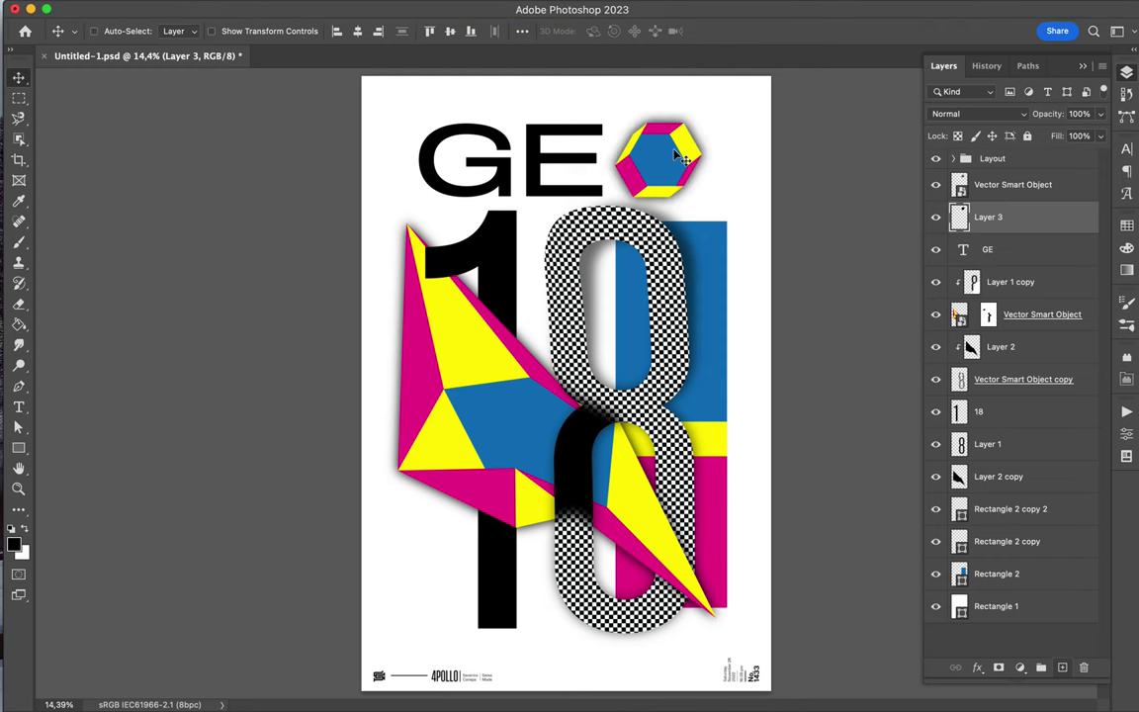
click(1126, 150)
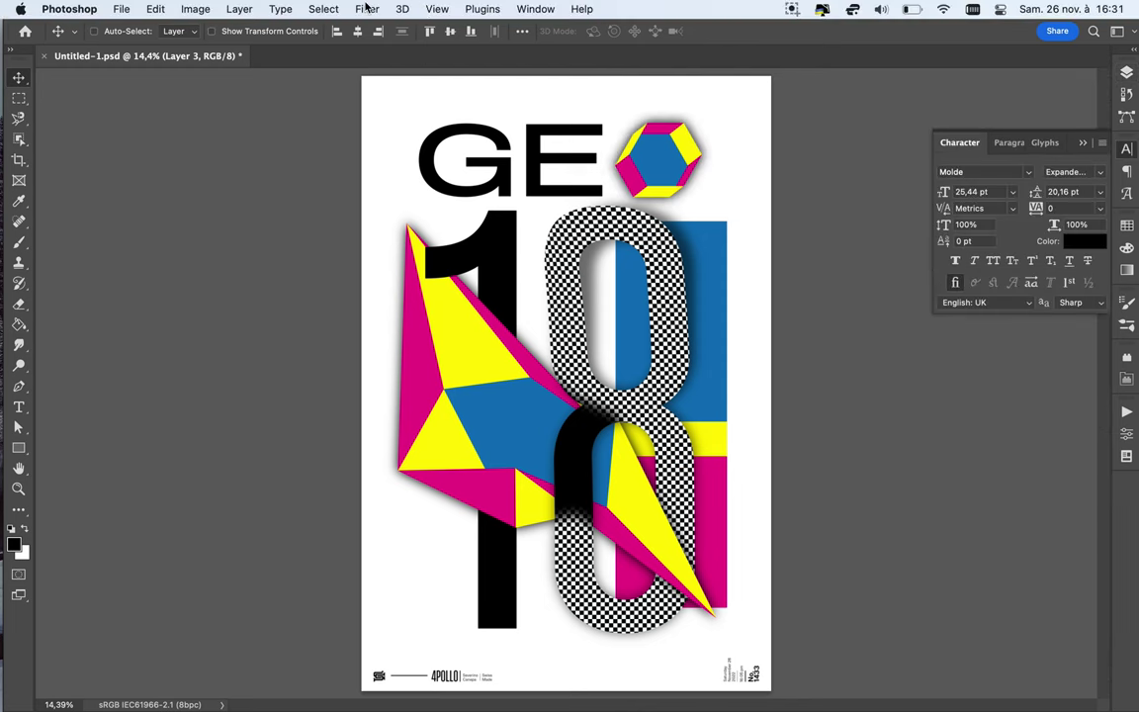
Set Layer 3 to Multiply blending with its fill lowered to about 71%.
click(366, 9)
key(Escape)
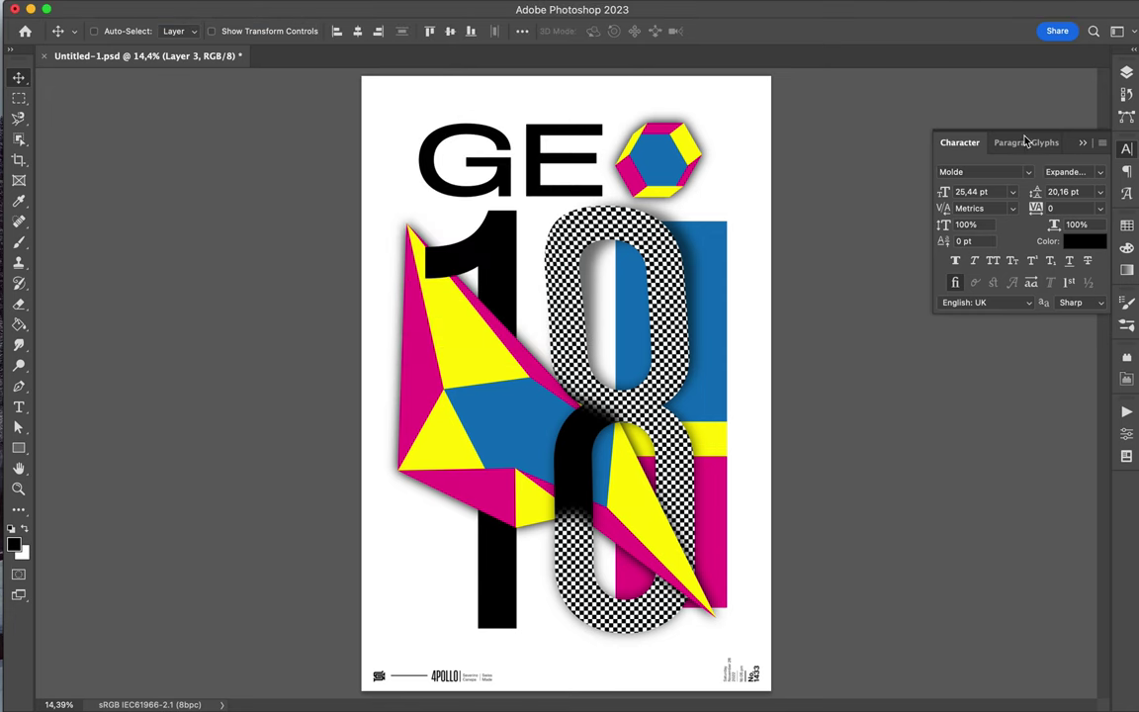
key(F7)
click(999, 114)
click(951, 168)
drag(1100, 136, 1080, 158)
Undo an accidental duplicate of the star layer and hide Layer 3's shadow.
click(1029, 476)
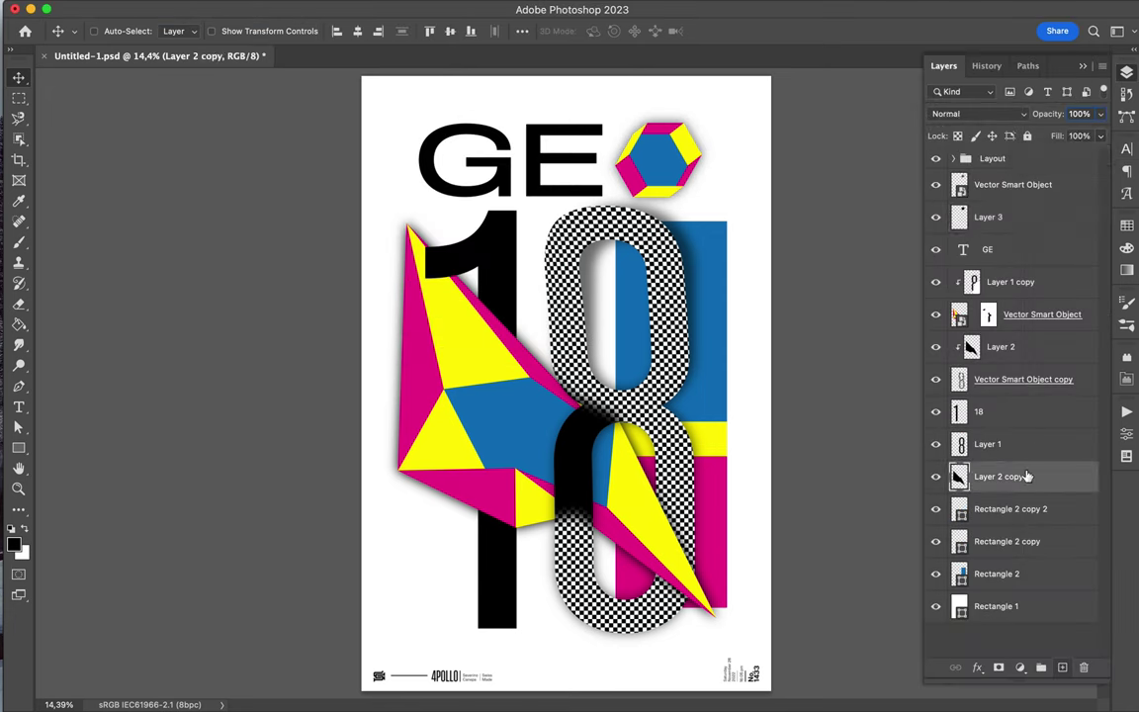
click(1036, 446)
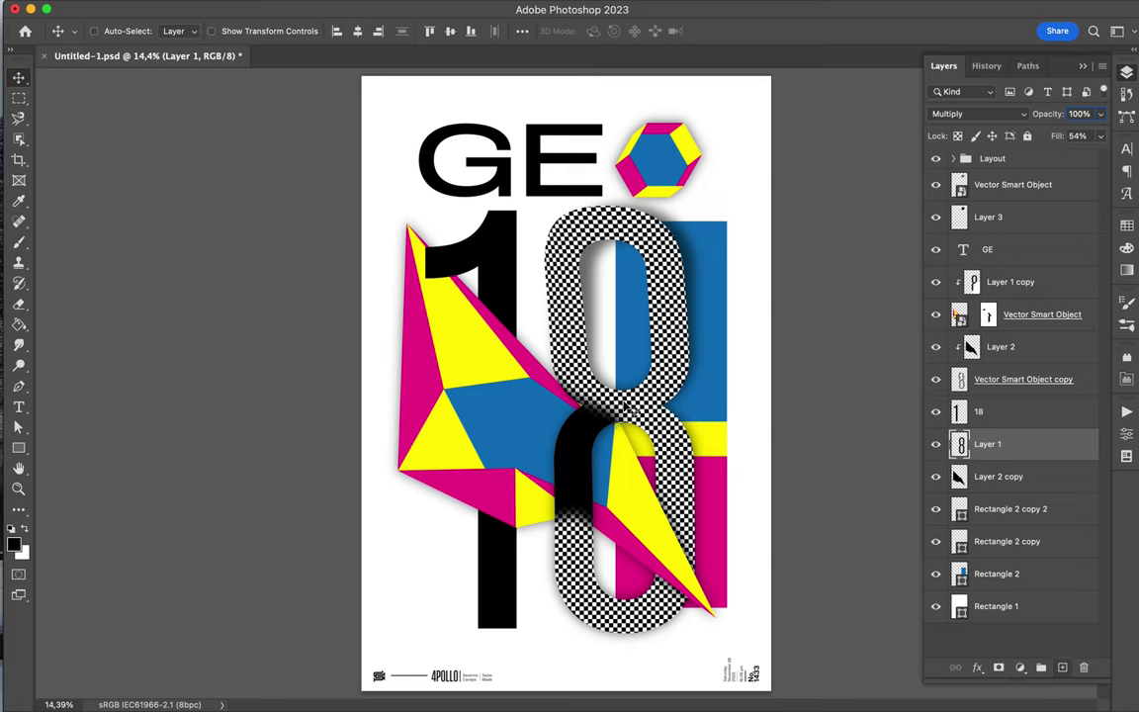
click(1012, 351)
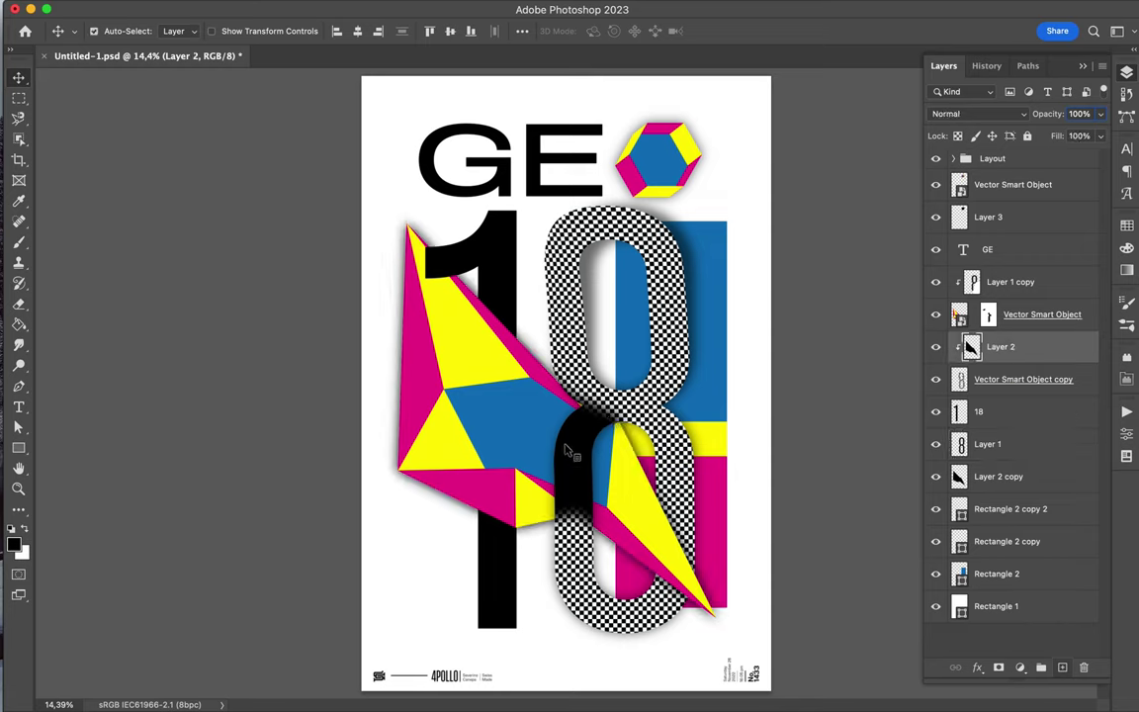
drag(959, 314, 974, 361)
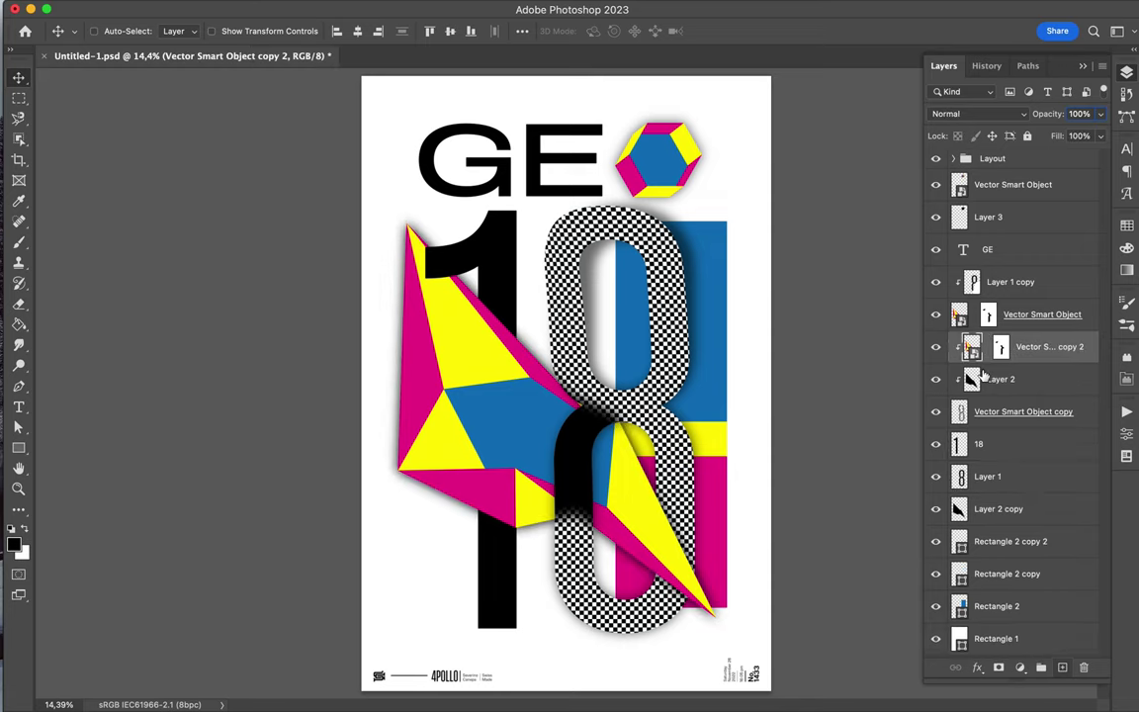
key(ctrl+z)
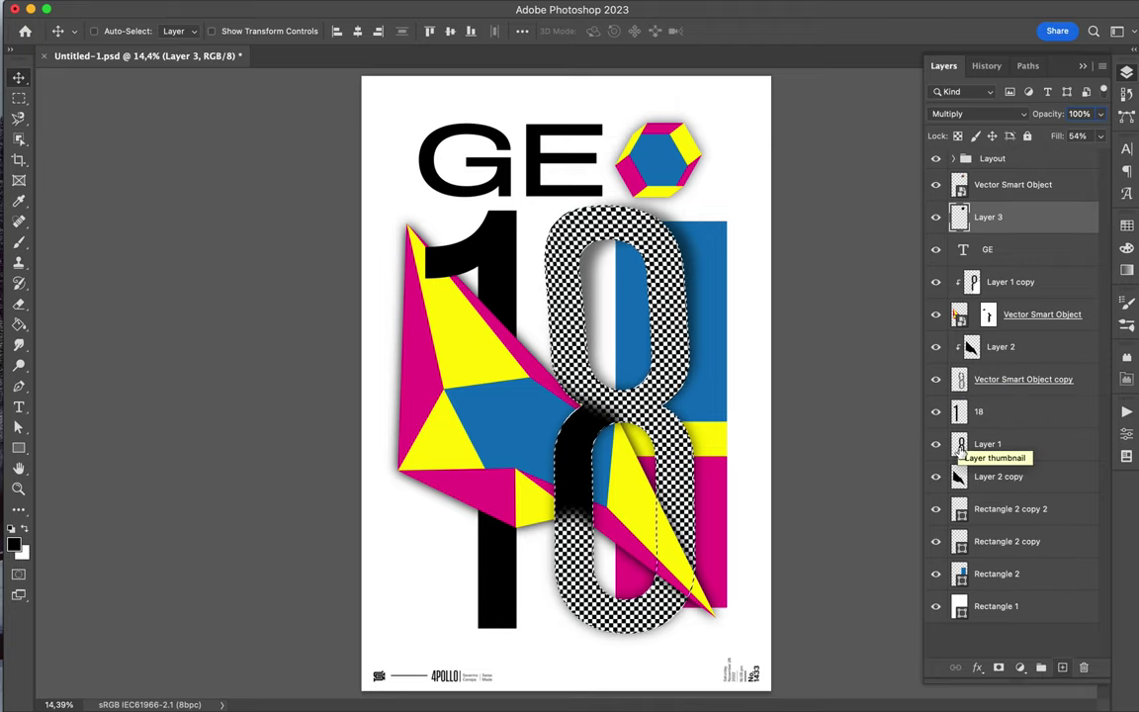
key(b)
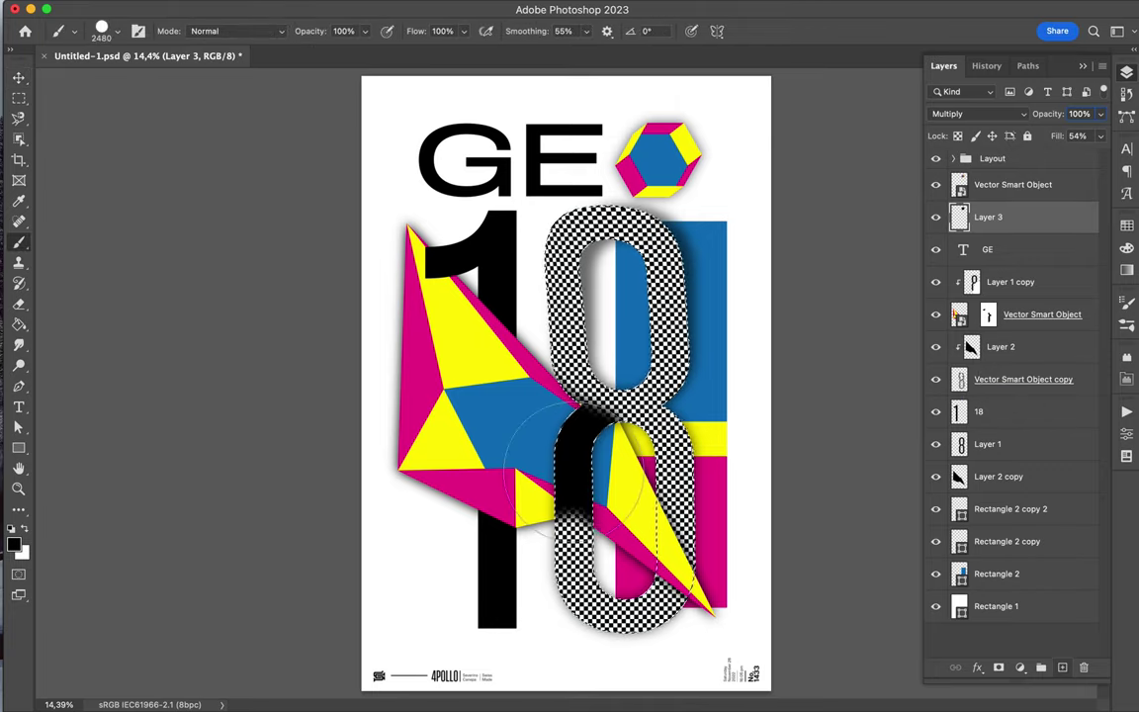
key(v)
click(935, 216)
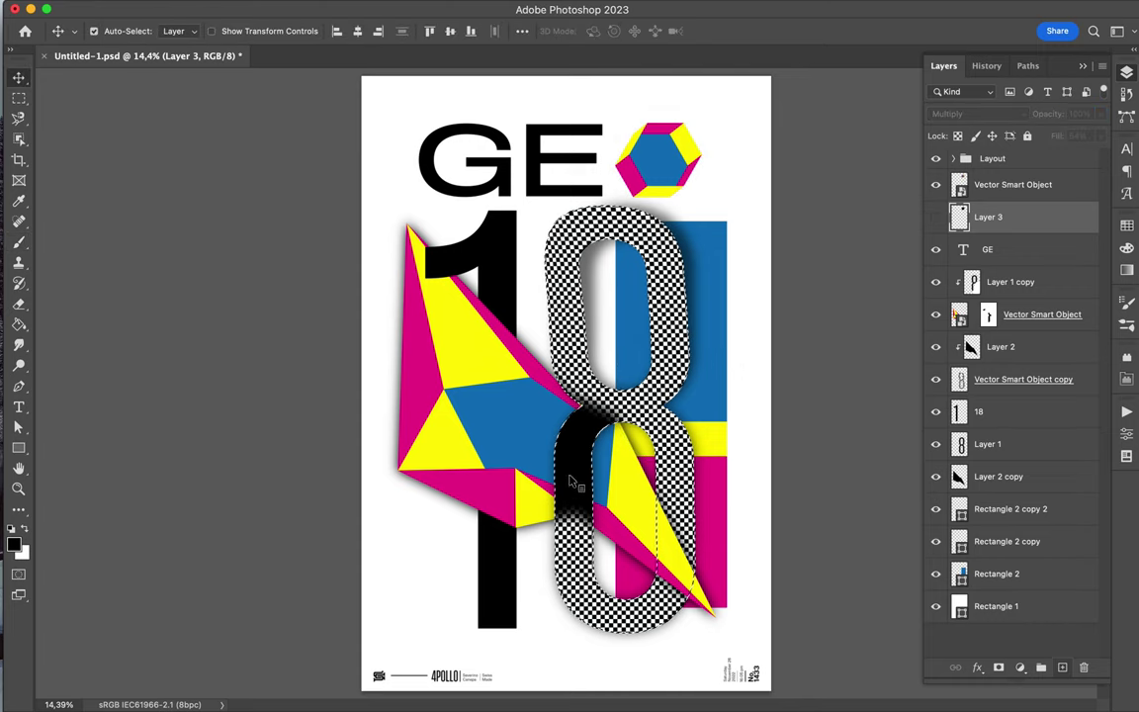
With a large Eraser on Layer 2, remove the black sliver left of the 8's lower loop.
click(989, 443)
click(1000, 348)
key(b)
key(e)
right_click(623, 237)
key(Escape)
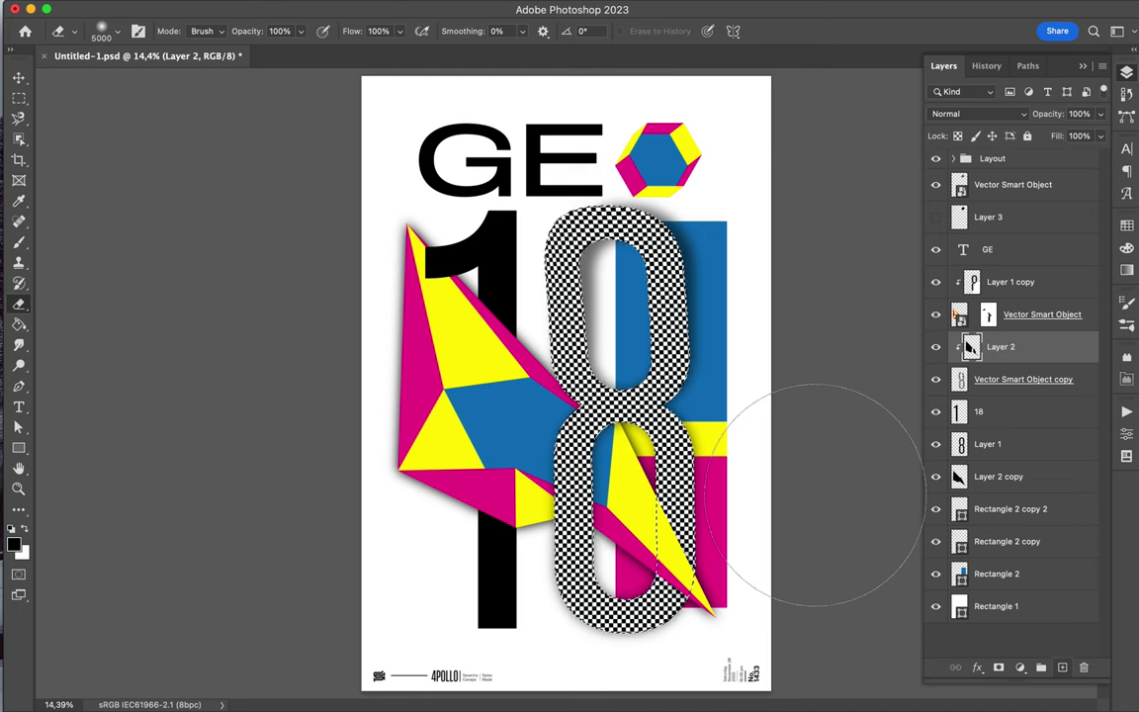
key(v)
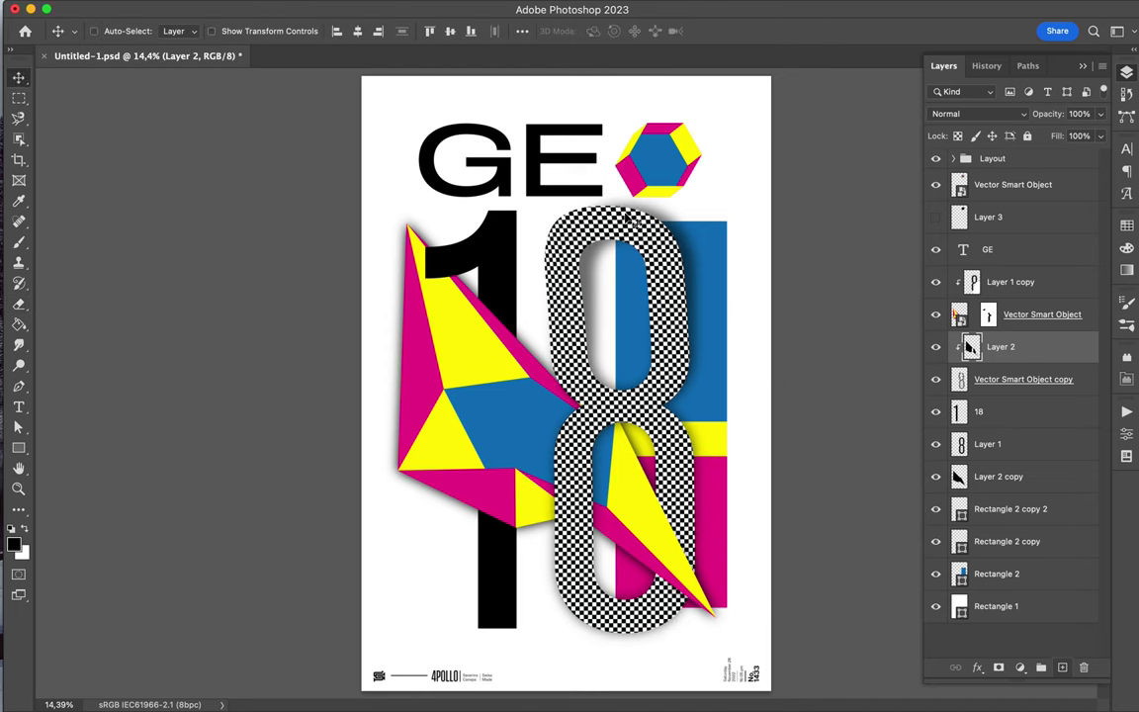
Narrow the blue, yellow and magenta Rectangle 2 blocks slightly.
ctrl+shift+click(732, 495)
key(ctrl+t)
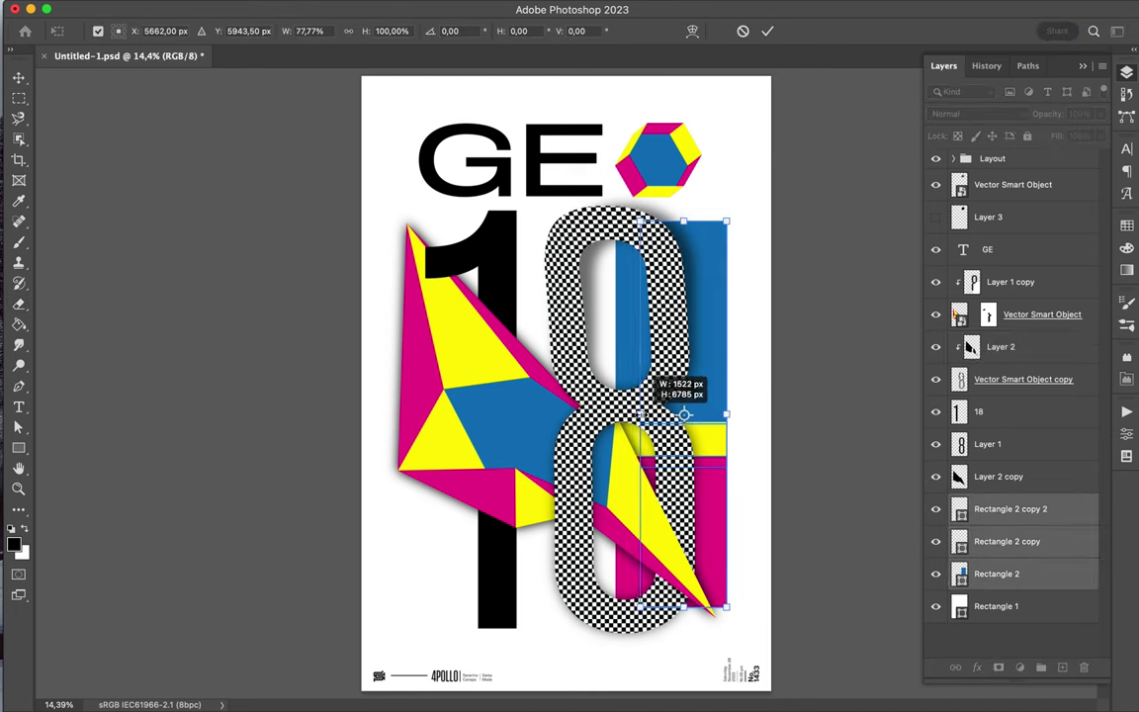
drag(727, 414, 681, 407)
key(Return)
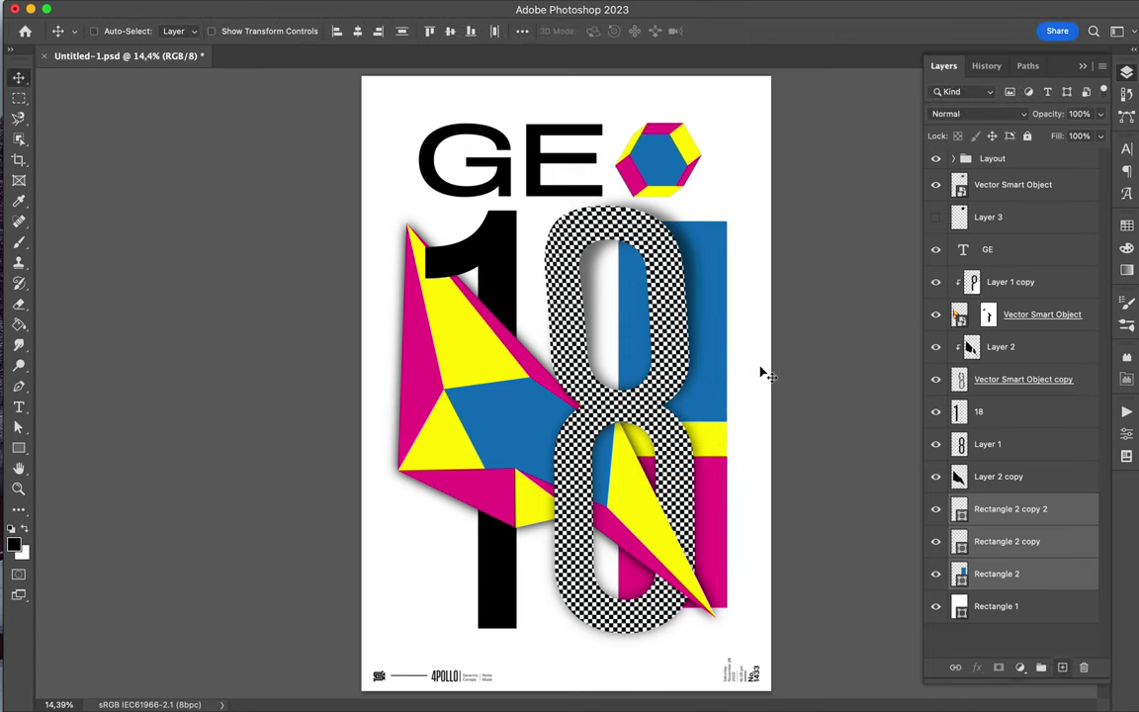
click(668, 170)
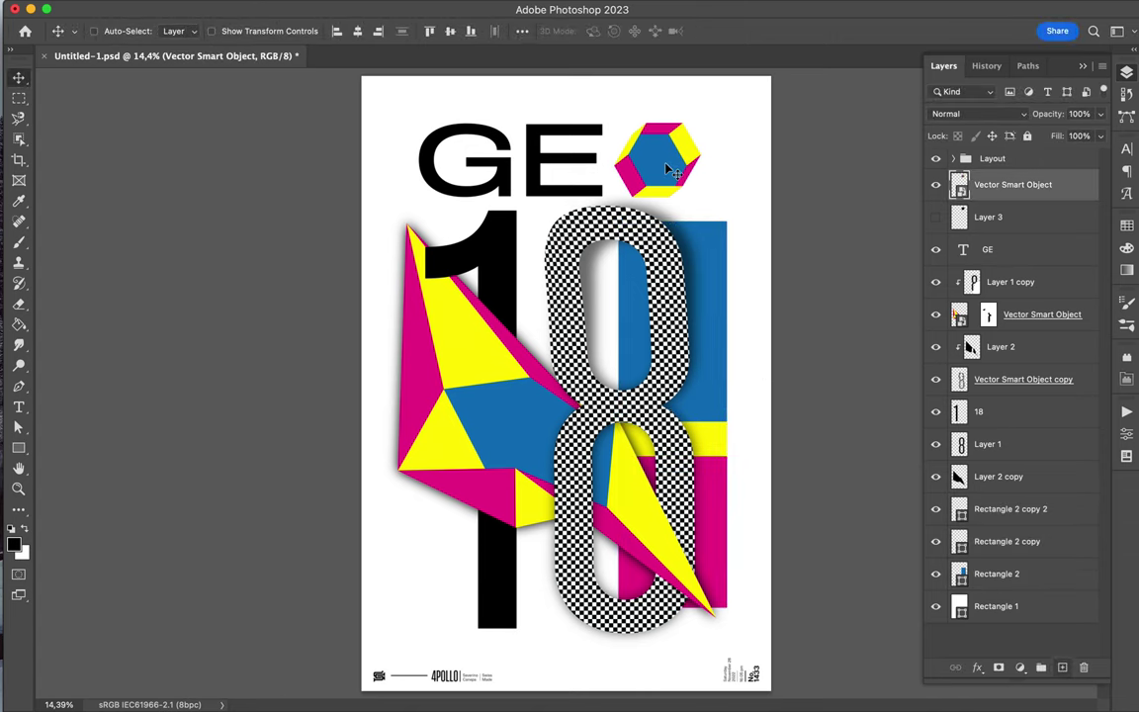
Draw a black circle beside the 8's upper loop with the Ellipse tool and copy it.
key(p)
right_click(18, 448)
click(99, 460)
mouse_move(655, 219)
mouse_down()
mouse_move(692, 257)
mouse_move(670, 281)
mouse_up()
key(ctrl+t)
Draw a circle at the poster's lower left, colour it blue and resize it behind the 1.
key(u)
drag(460, 521, 494, 562)
key(a)
click(238, 30)
key(ctrl+t)
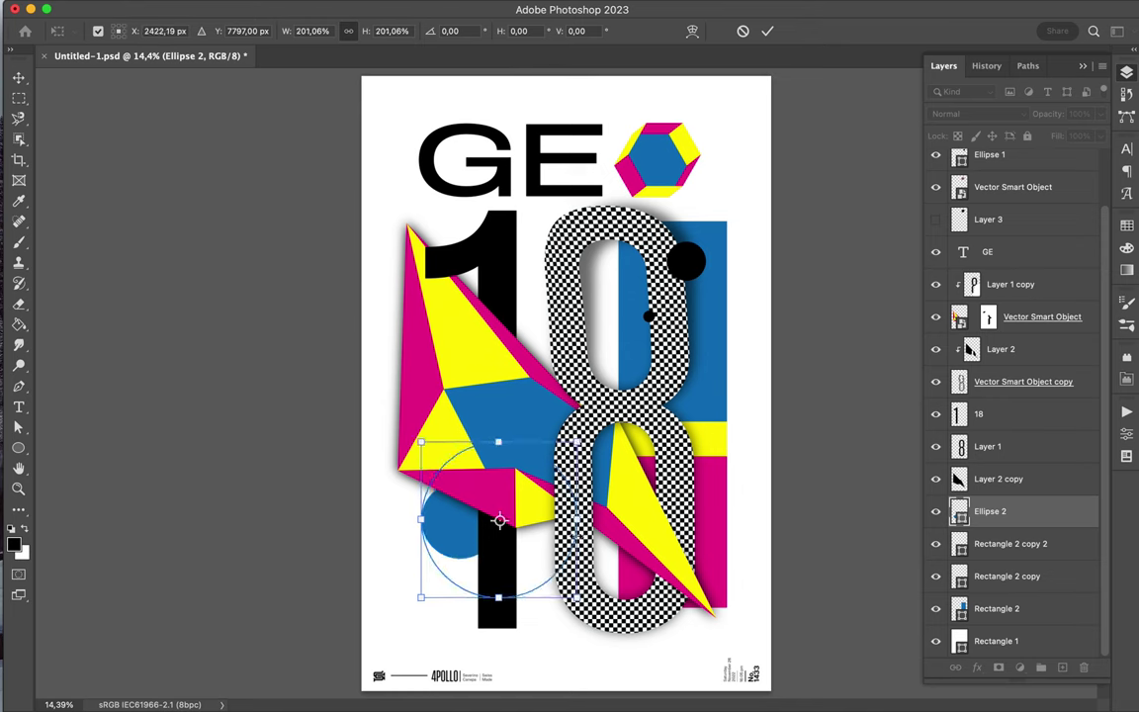
key(Return)
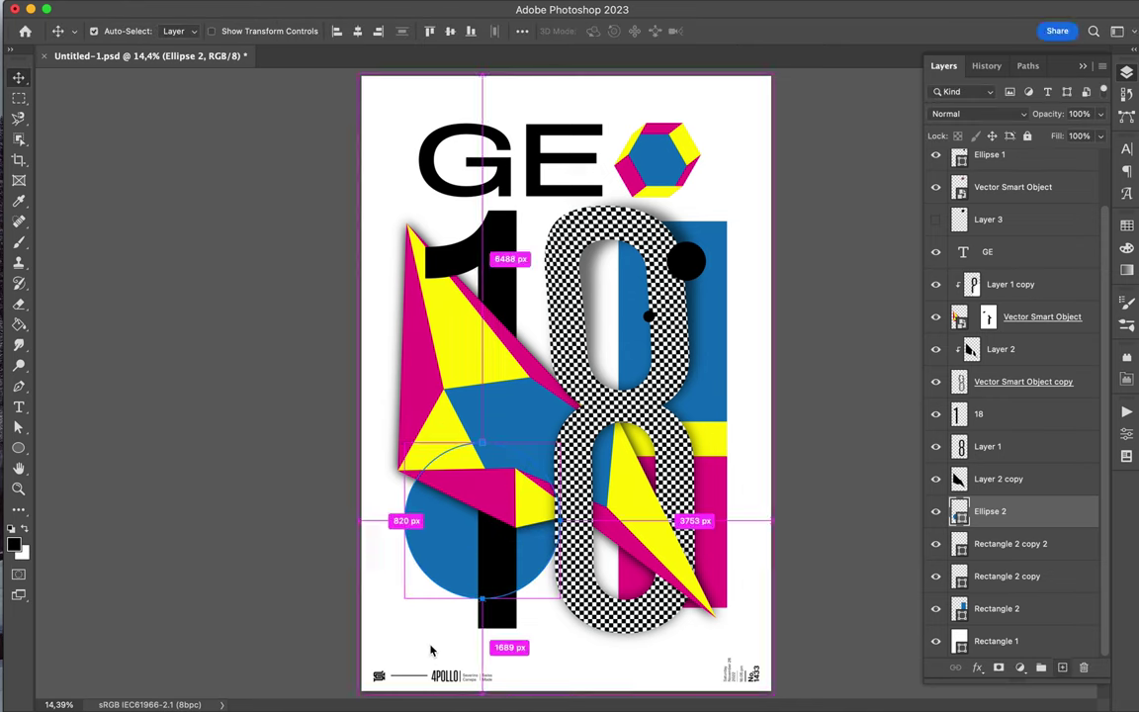
Draw a huge light grey ellipse and shift it up-right behind the artwork.
key(u)
drag(395, 627, 778, 274)
key(a)
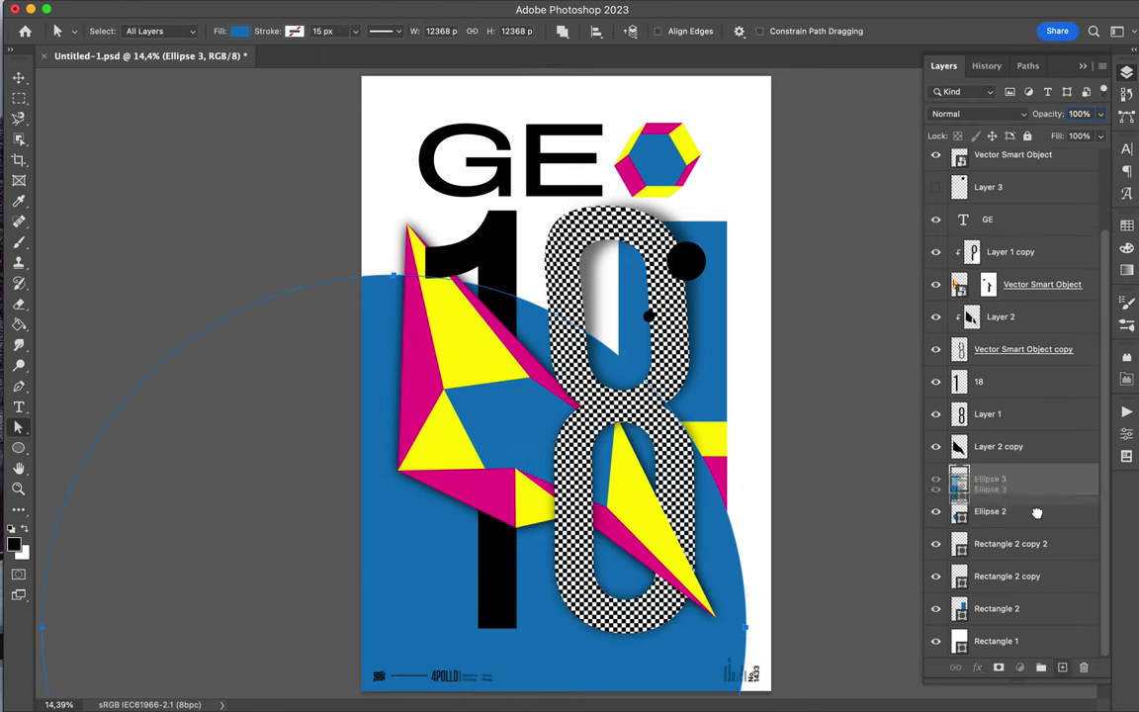
click(1126, 225)
click(982, 266)
click(238, 31)
click(324, 115)
key(Return)
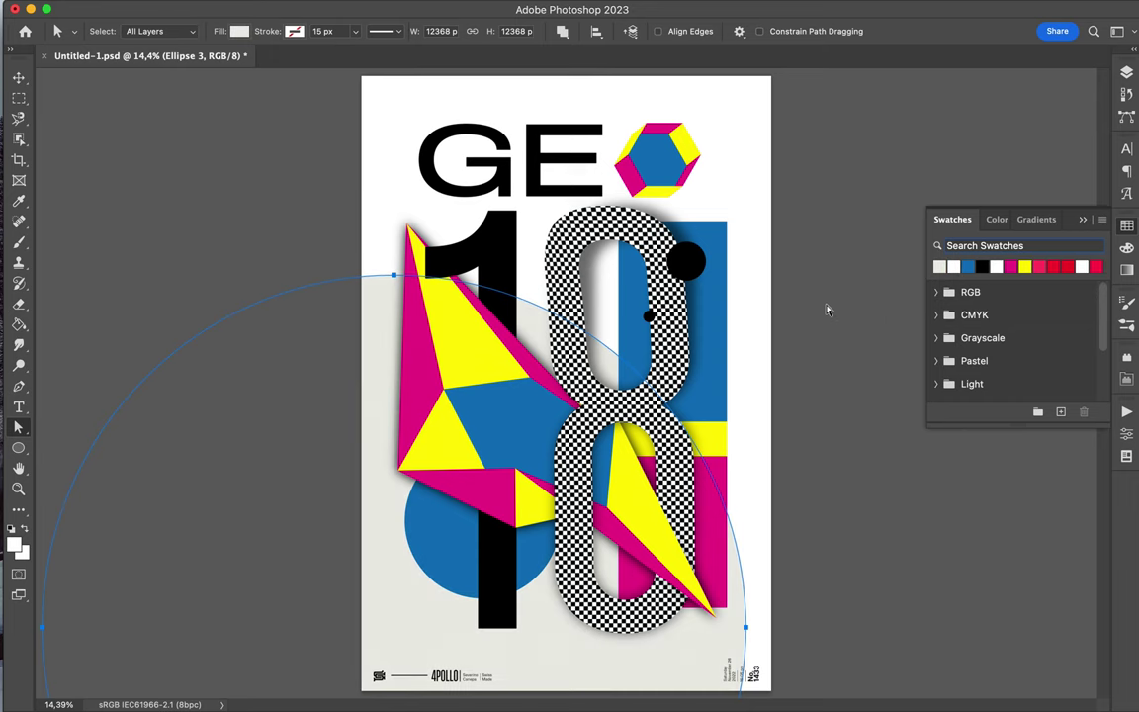
key(v)
drag(419, 542, 601, 370)
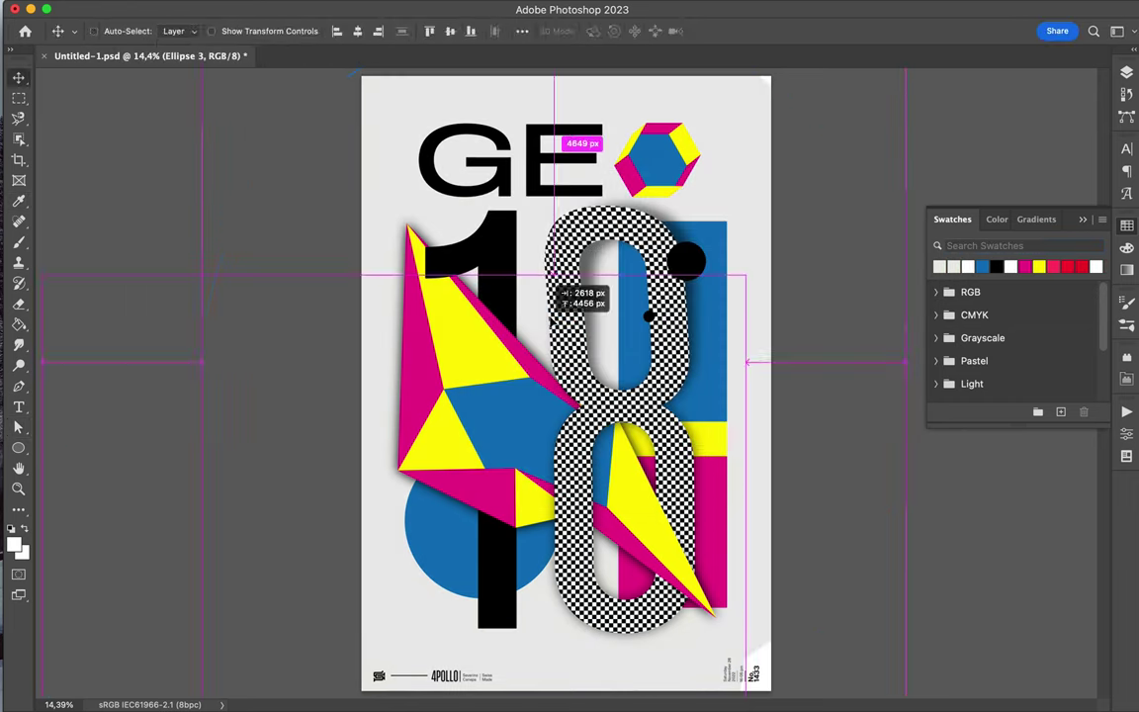
Resize a copy of the grey ellipse behind the poster's right side, then draw a small circle on the left triangle.
key(ctrl+t)
drag(414, 360, 509, 305)
key(Return)
drag(686, 152, 671, 364)
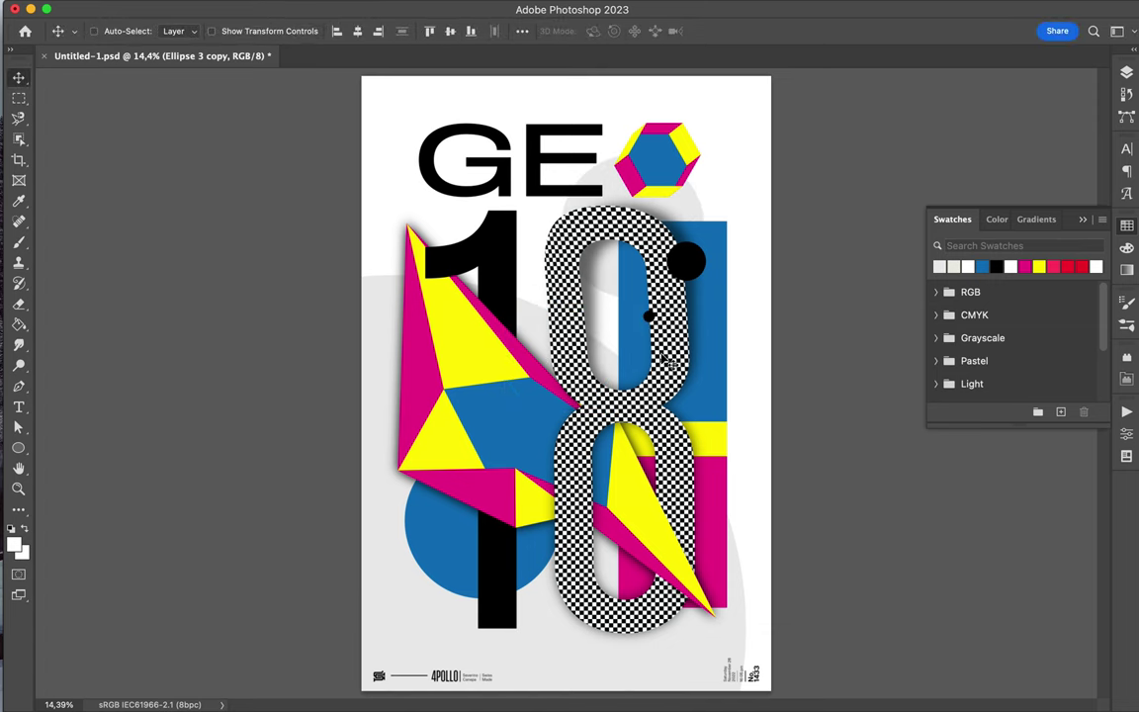
key(u)
drag(441, 332, 472, 364)
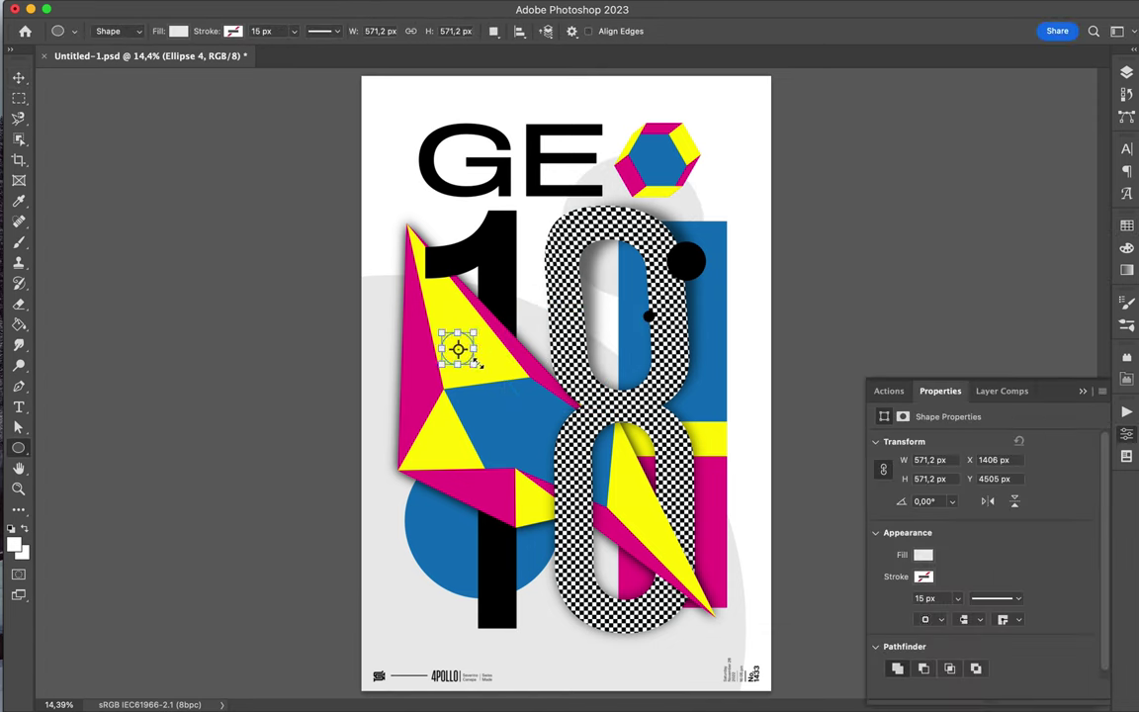
Fill the small circle white and shrink a copy into a small dot.
key(a)
click(1126, 72)
click(239, 31)
key(Escape)
key(v)
key(ctrl+t)
mouse_move(438, 380)
mouse_down()
mouse_move(484, 427)
mouse_move(496, 357)
mouse_move(507, 367)
mouse_up()
key(Return)
Turn one dot magenta from Swatches and place another dot beside it.
scroll(504, 361, up, 5)
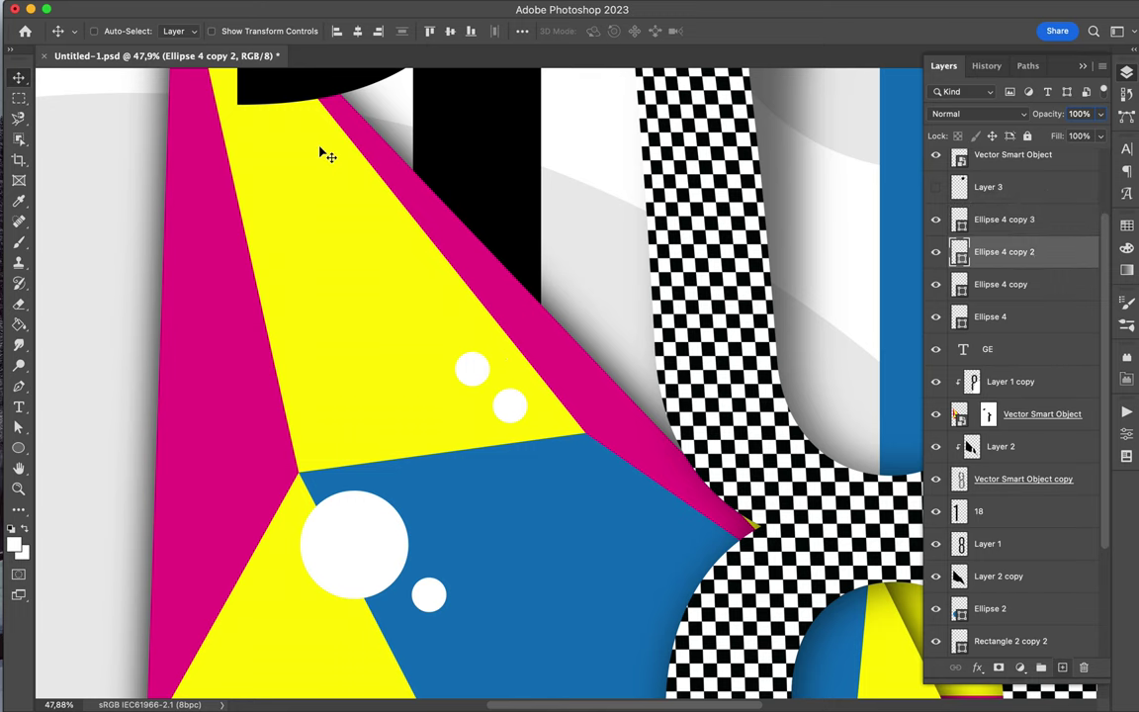
click(1127, 225)
click(938, 266)
drag(475, 368, 524, 386)
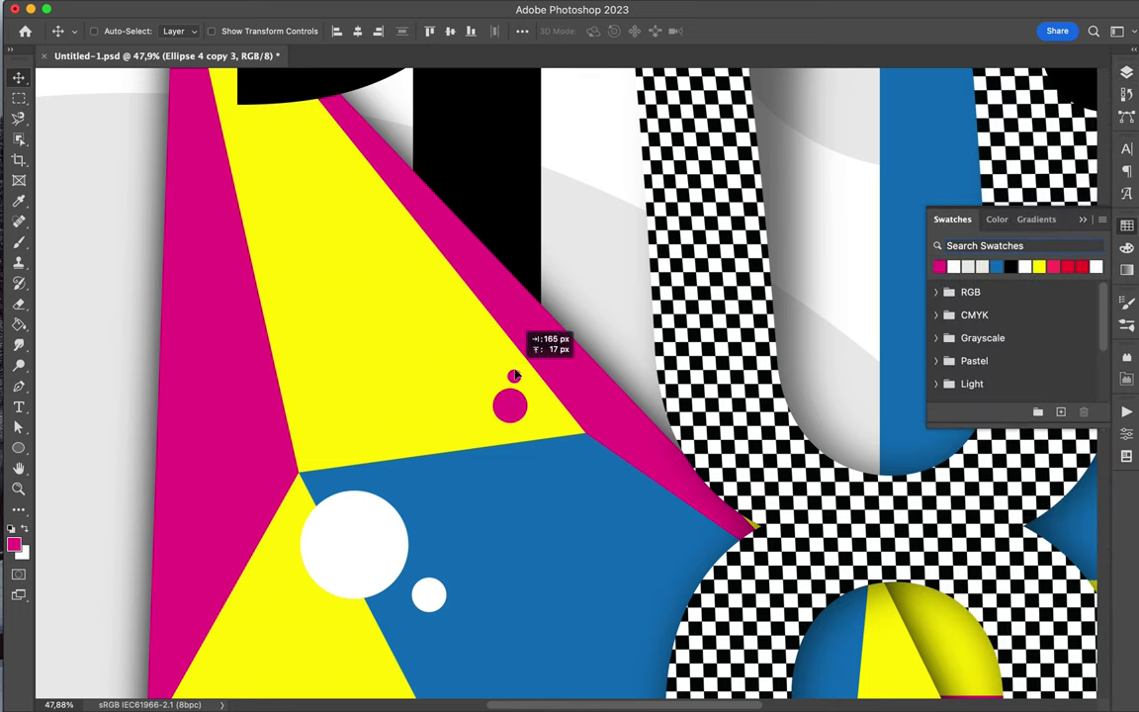
scroll(534, 445, down, 5)
scroll(550, 415, down, 1)
Place a blue dot on the lower yellow triangle inside the 8 and resize it.
mouse_move(551, 415)
mouse_down()
mouse_move(624, 411)
mouse_move(605, 336)
mouse_up()
scroll(618, 406, up, 5)
key(ctrl+t)
key(Return)
scroll(624, 390, up, 3)
scroll(648, 420, down, 3)
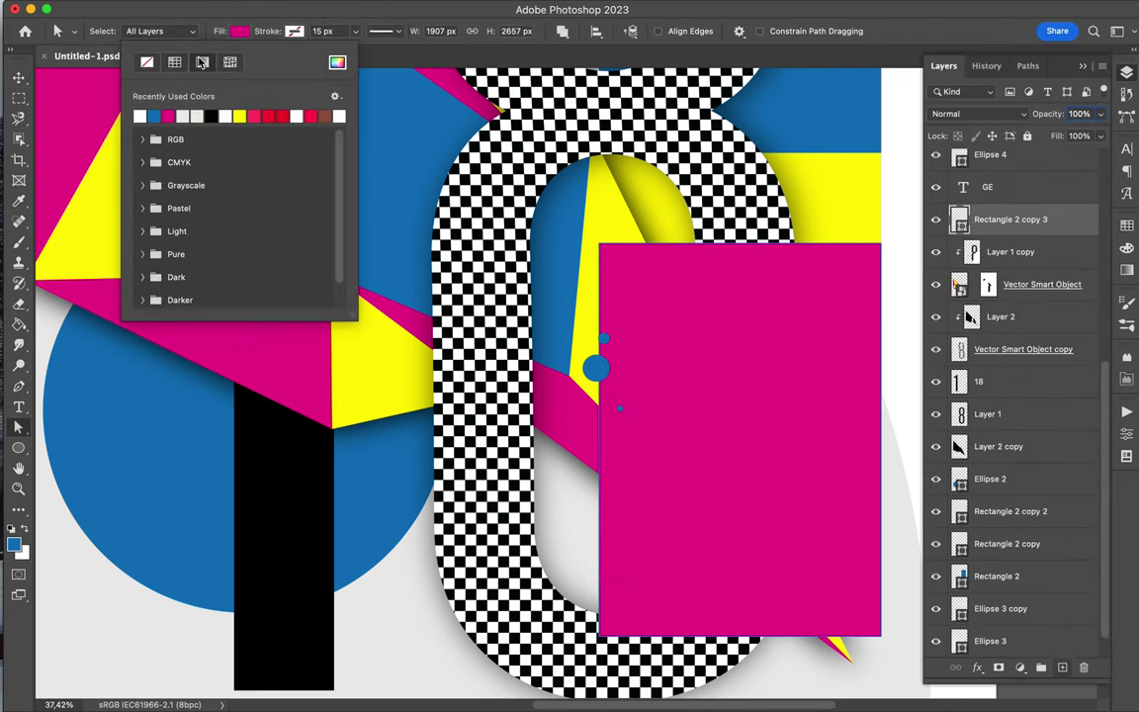
Give the copied rectangle a gradient fill and move its layer higher in the Layers stack.
click(202, 62)
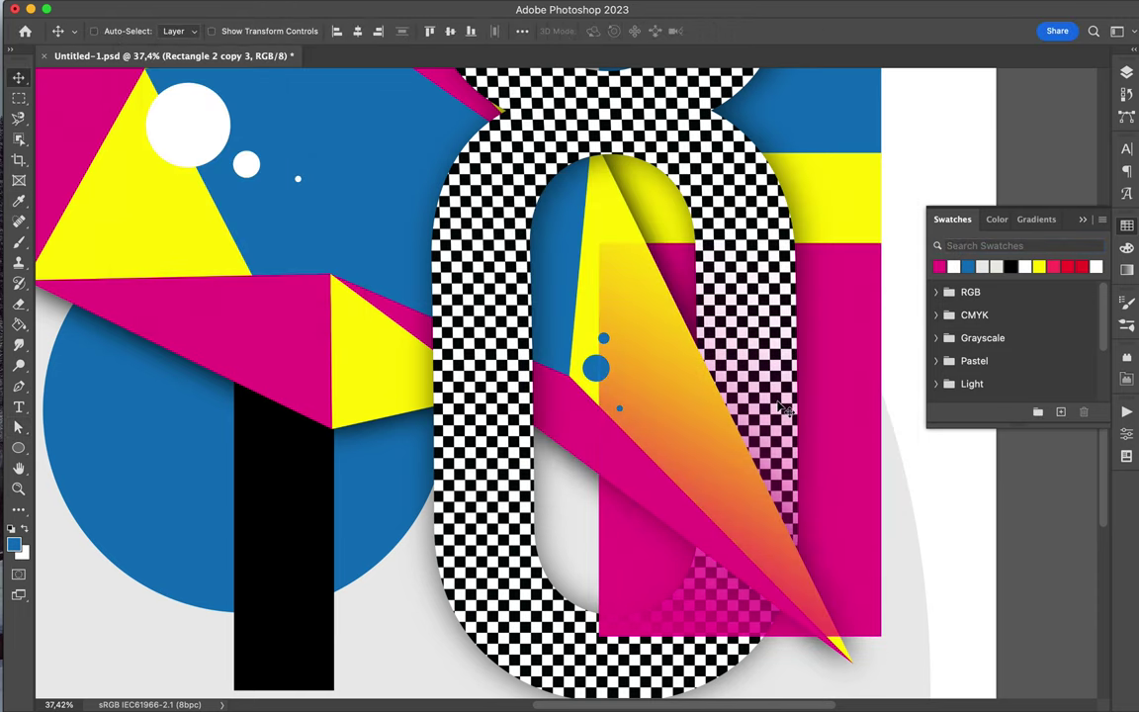
scroll(788, 406, down, 3)
scroll(700, 348, down, 2)
click(1127, 73)
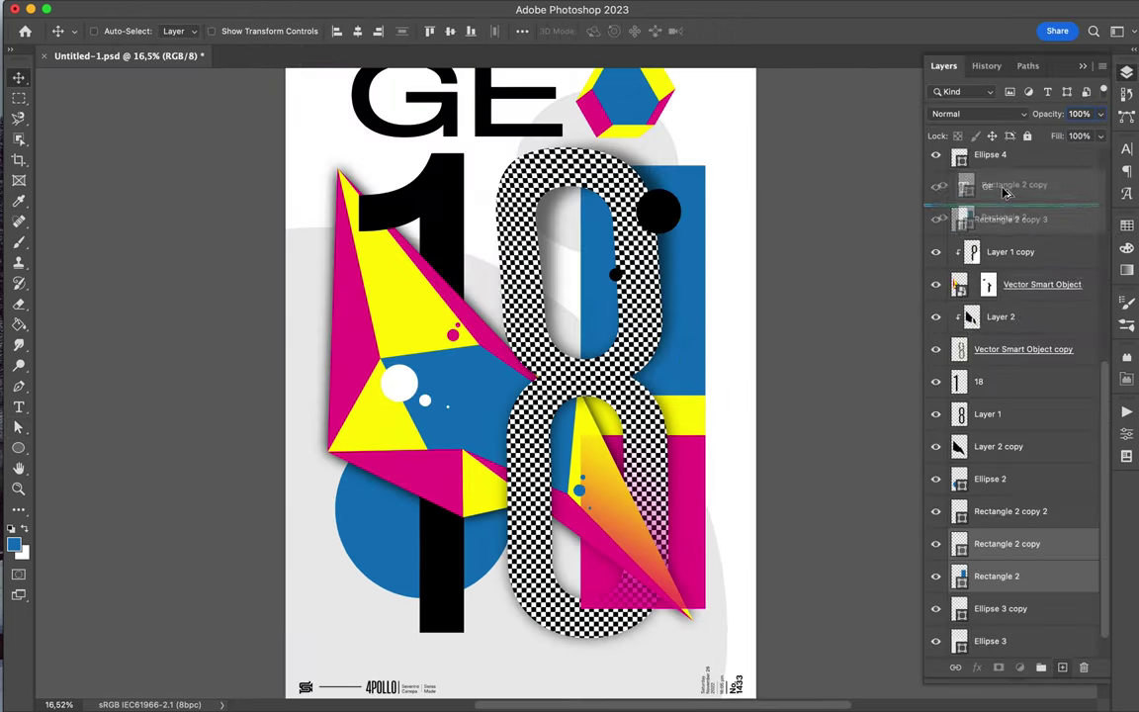
drag(973, 464, 1004, 198)
Switch to whole-shape selection and reopen the rectangle's fill settings.
key(a)
click(241, 31)
click(202, 62)
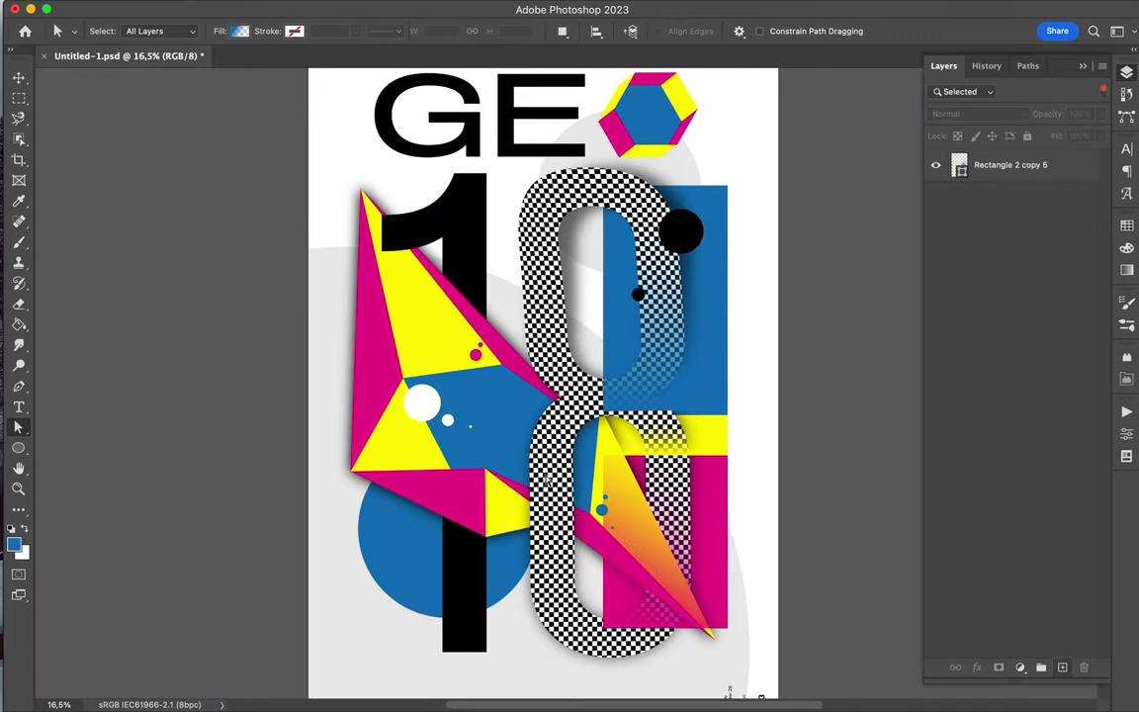
Fit the whole poster in the window to review the gradient rectangles.
key(g)
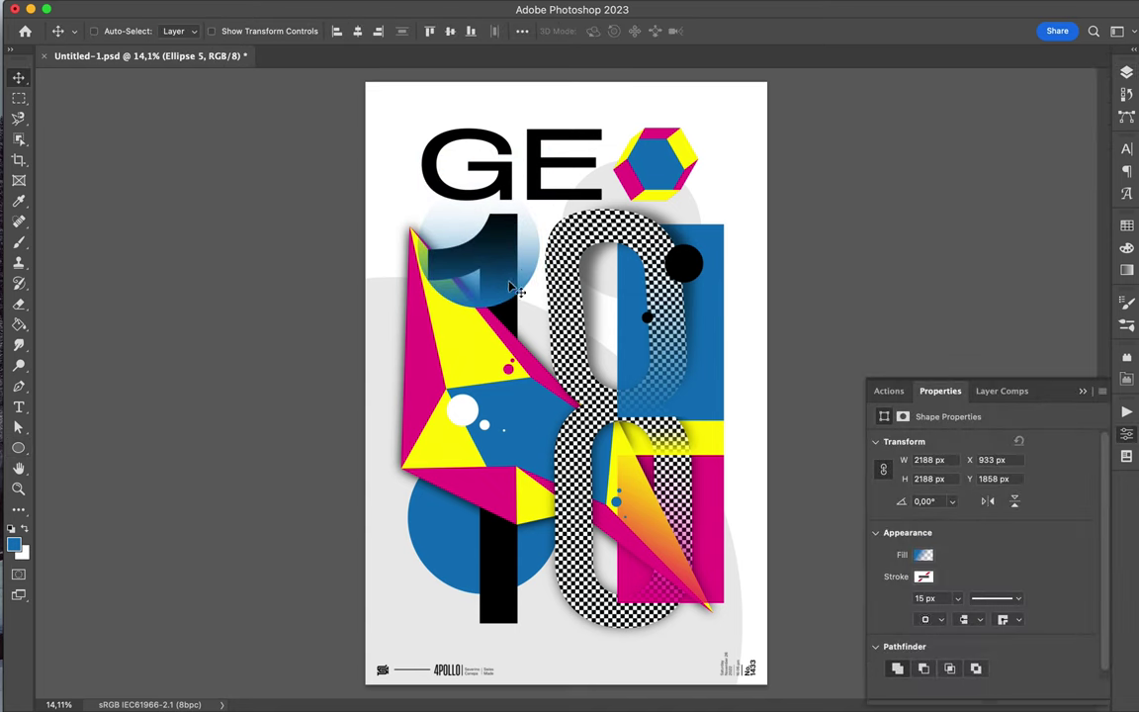
Select the Rectangle 2 copy 3 layer, switch to the Ellipse tool, and zoom out slightly.
click(689, 559)
key(u)
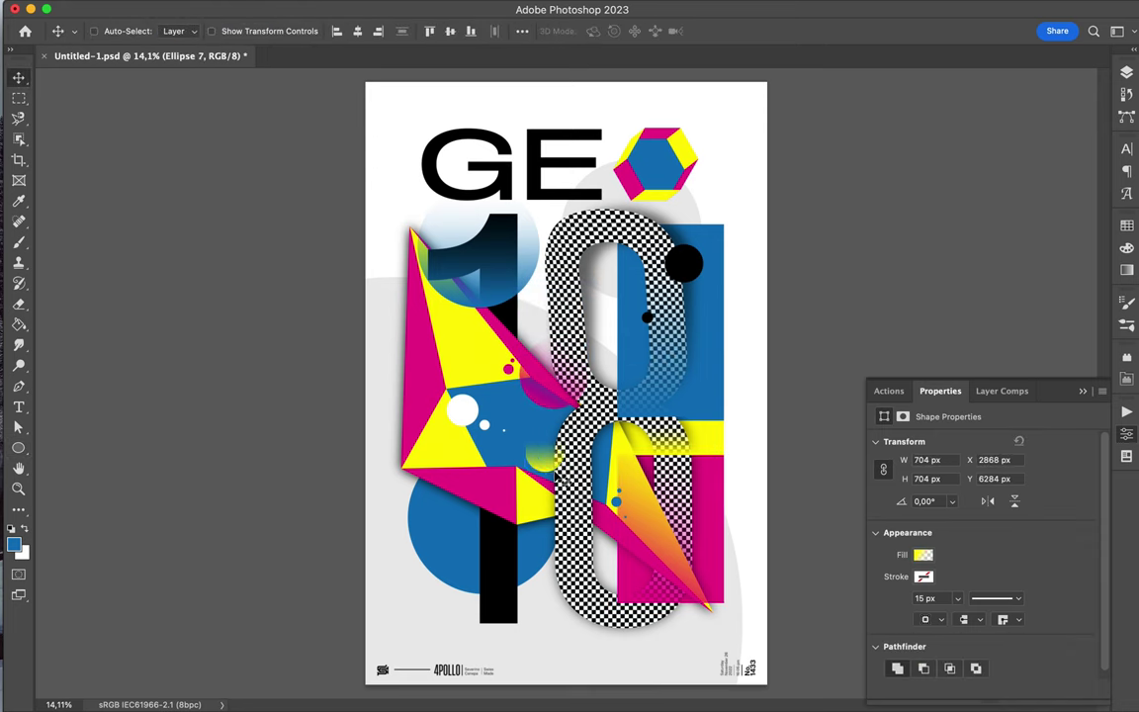
key(ctrl+minus)
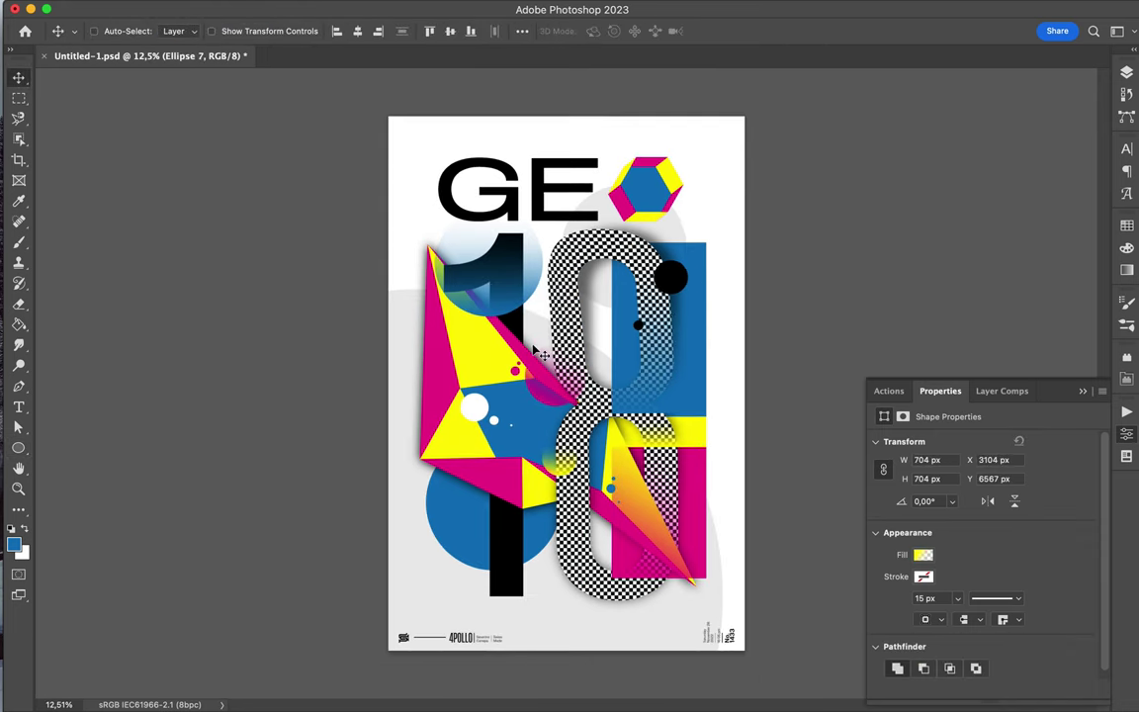